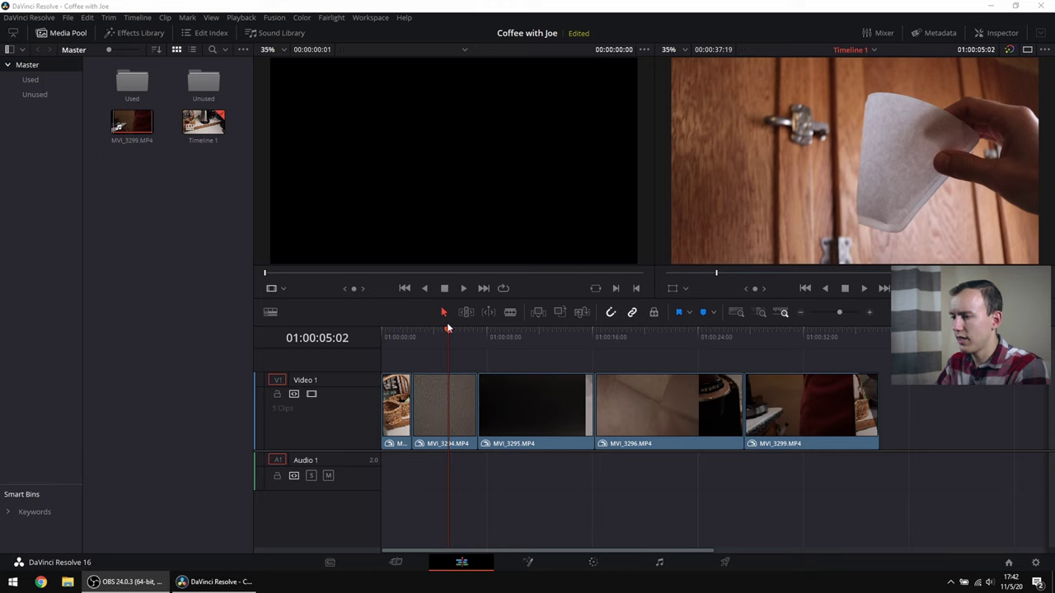
Step: Scrub the timeline to the paper coffee filter shot in clip 02 and switch to the Color page
mouse_move(449, 334)
left_mouse_down()
mouse_move(421, 335)
mouse_move(472, 331)
mouse_move(458, 333)
left_mouse_up()
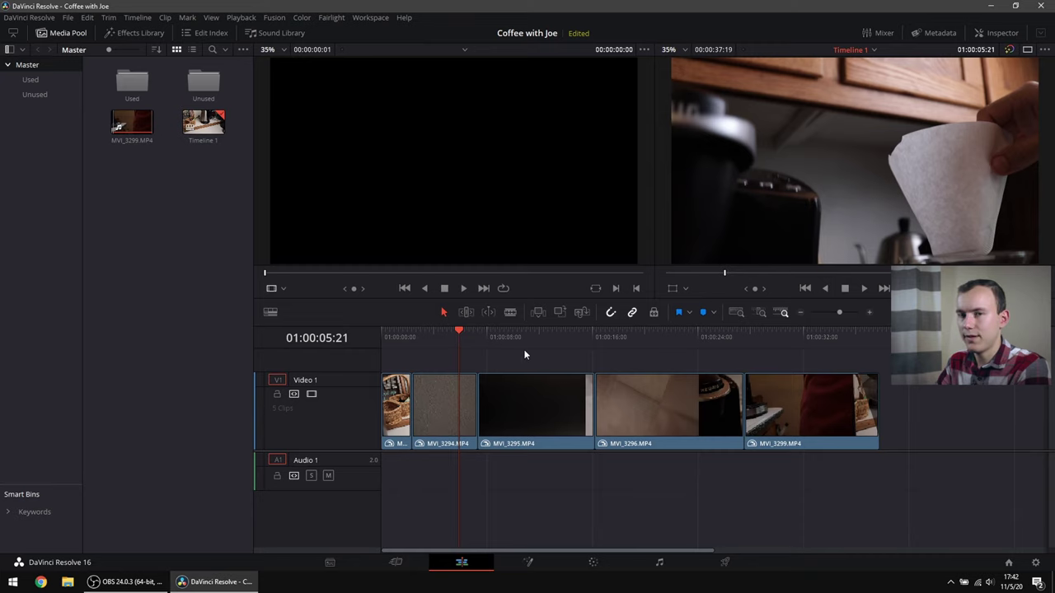
left_click(591, 562)
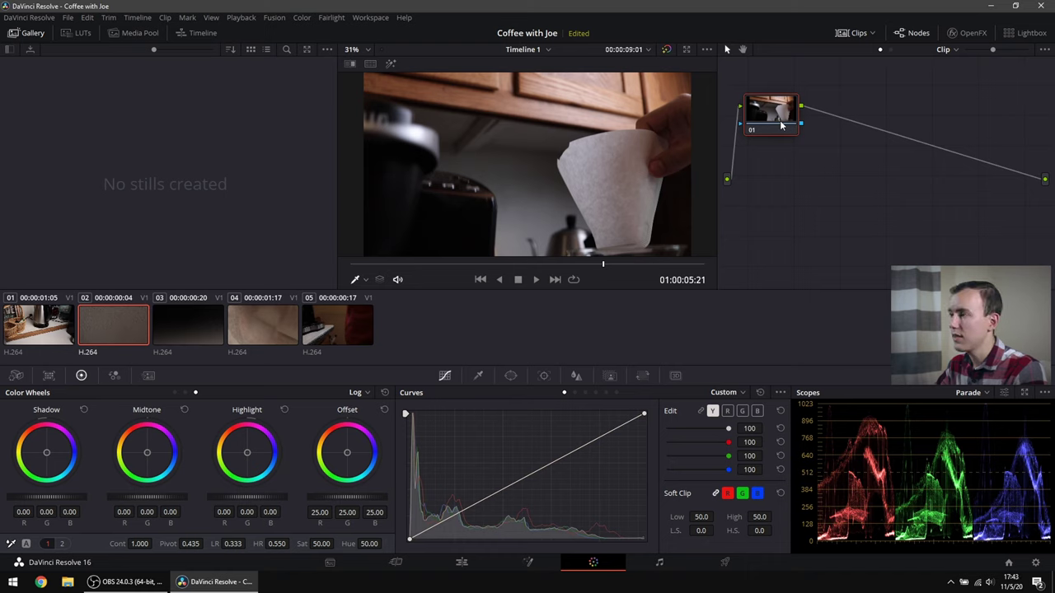
Step: Add nodes 02–06 after node 01 and arrange nodes 04–06 in a second row
key("alt+s")
key("alt+s")
key("alt+s")
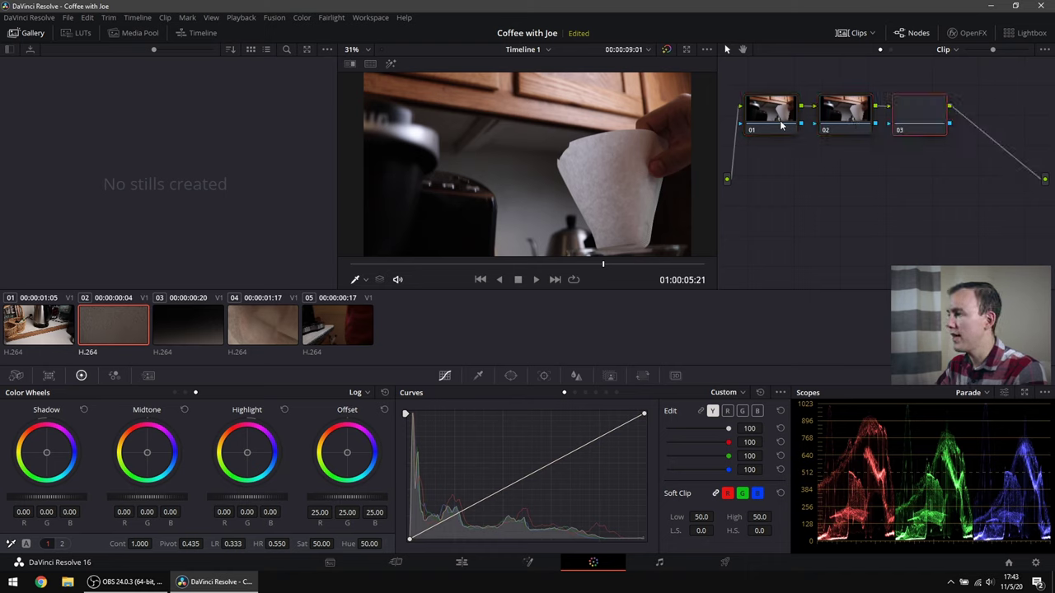
key("alt+o")
key("alt+s")
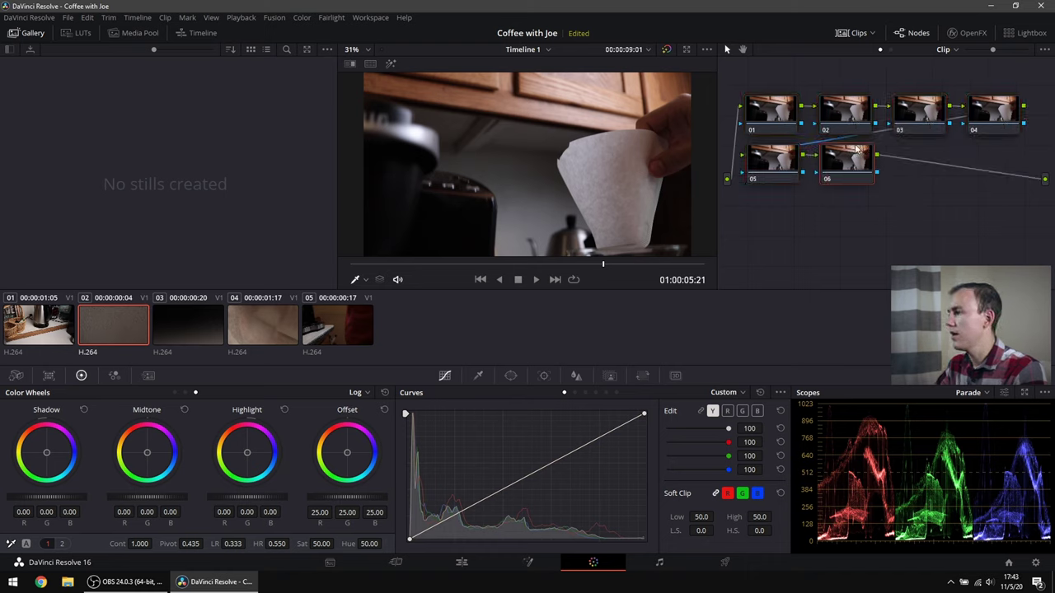
left_click_drag(853, 172, 995, 209)
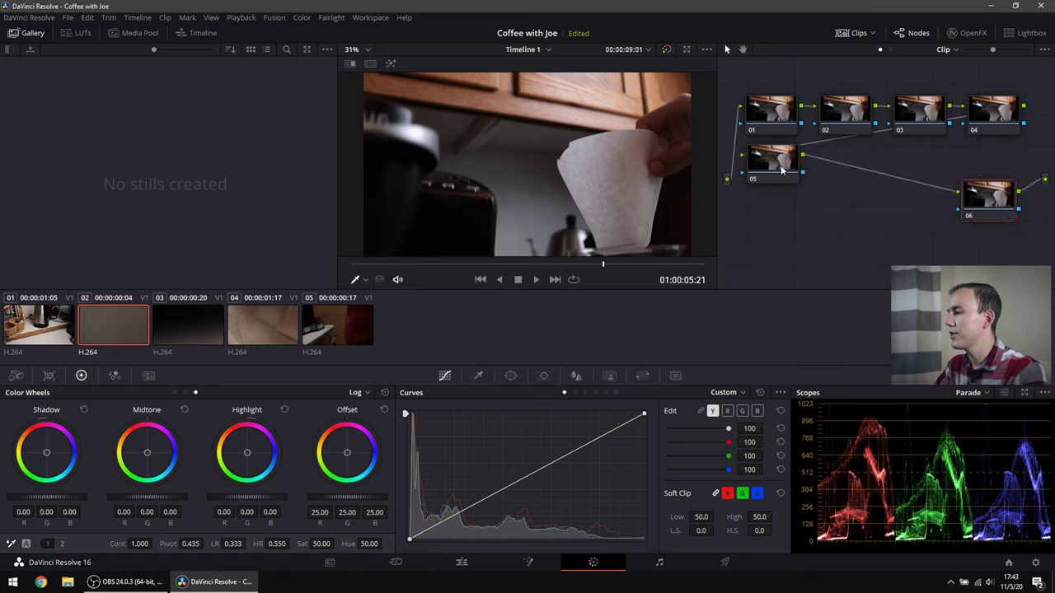
left_click_drag(780, 171, 911, 208)
left_click_drag(993, 115, 813, 203)
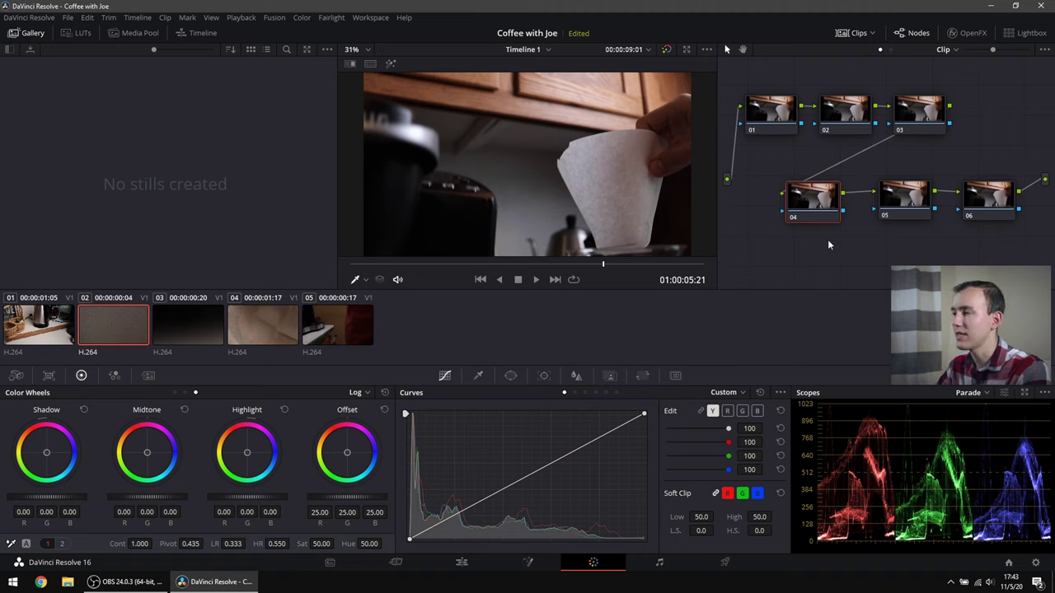
left_click(761, 113)
Step: Label node 01 'Brightness' and node 02 'Color Balance'
right_click(765, 113)
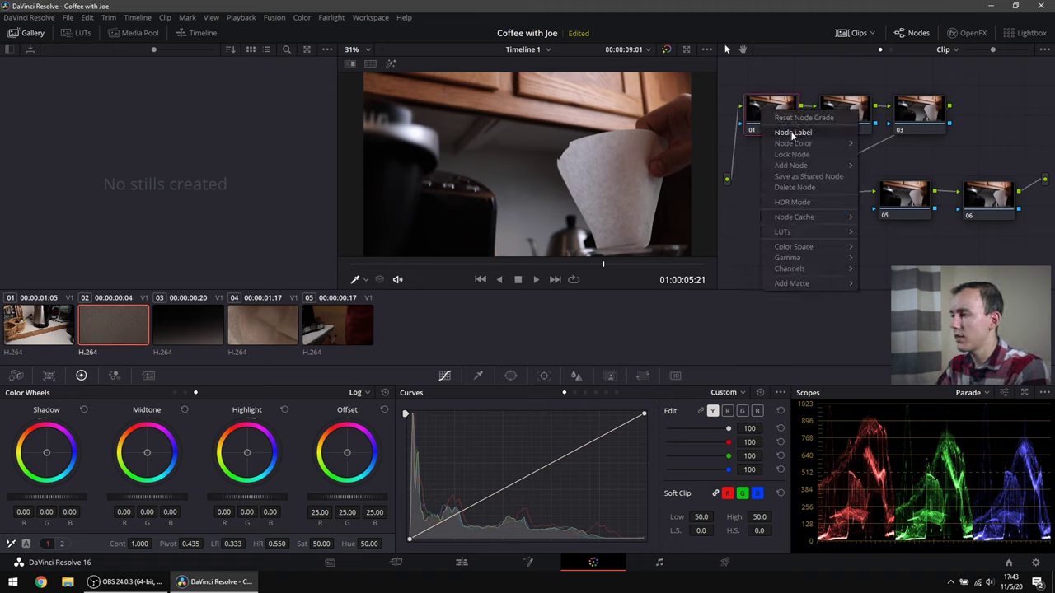
left_click(792, 132)
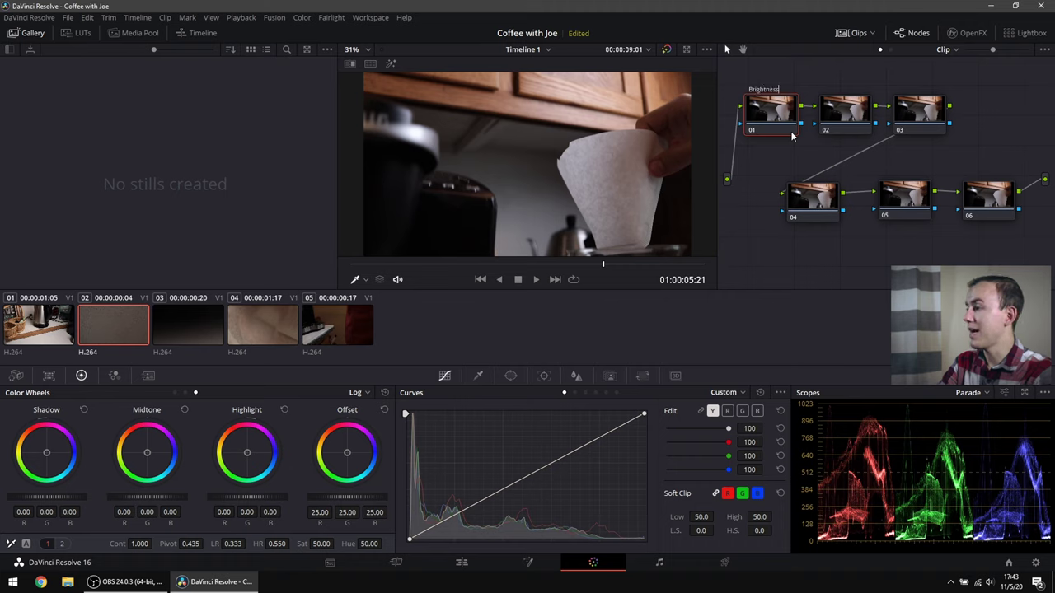
key("Return")
left_click(837, 121)
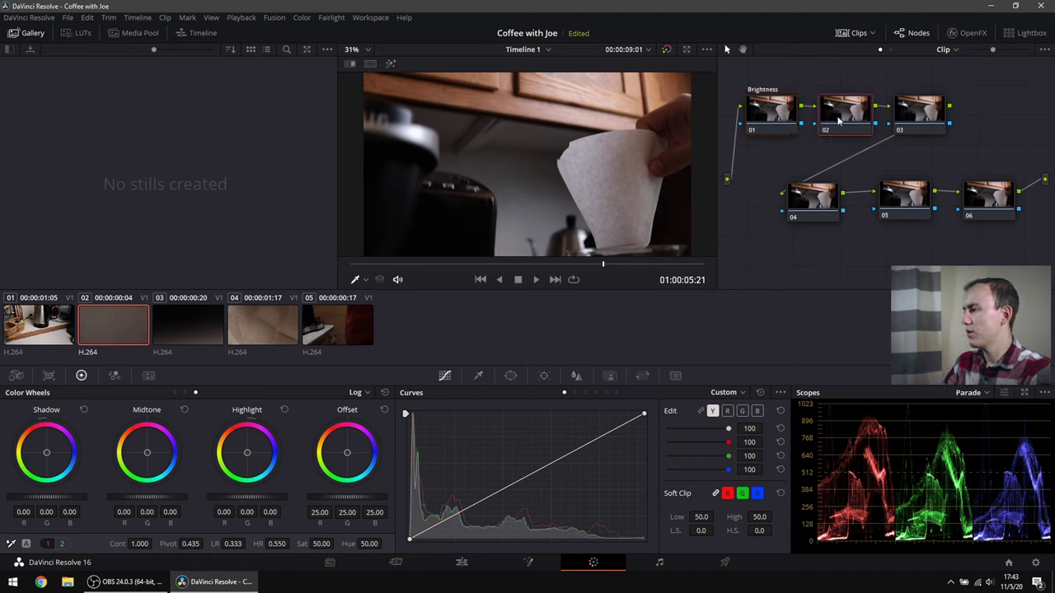
right_click(849, 130)
left_click(861, 143)
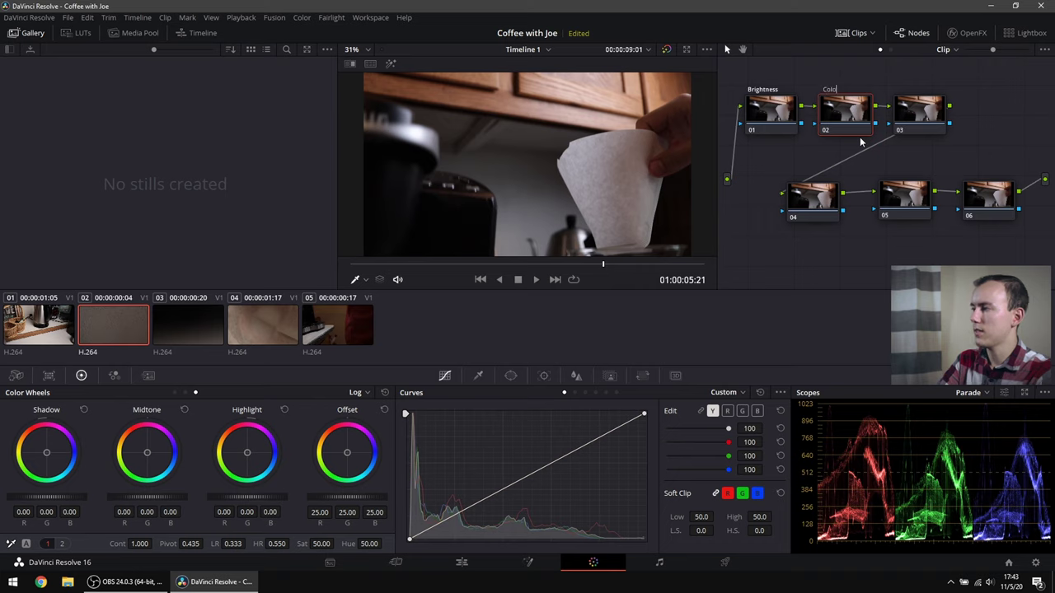
type("Color Balance")
key("Return")
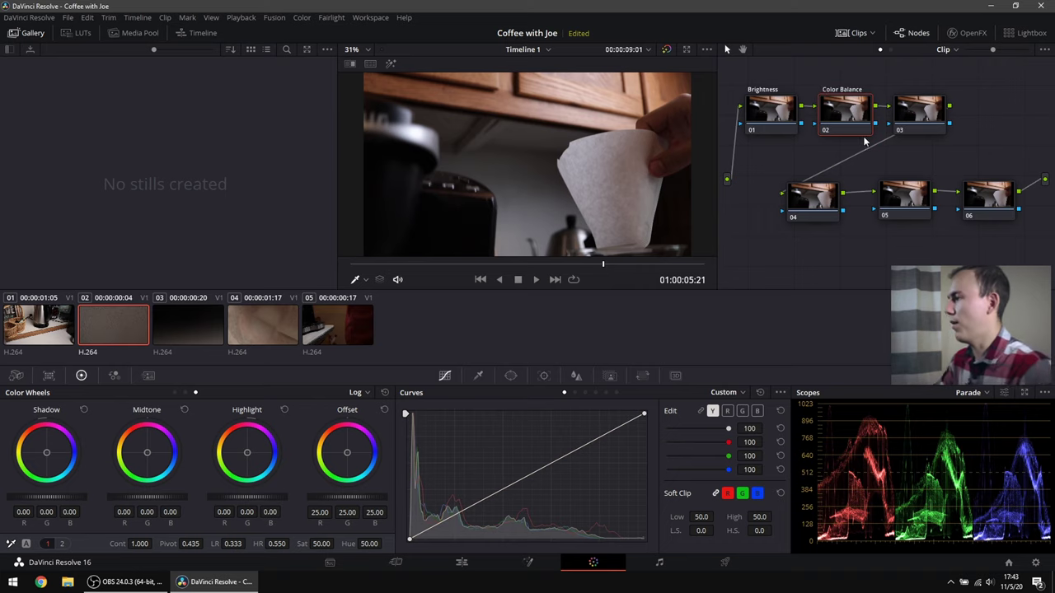
Step: Label node 03 'Misc' and node 04 'Color Grade'
left_click(941, 118)
right_click(946, 116)
left_click(965, 136)
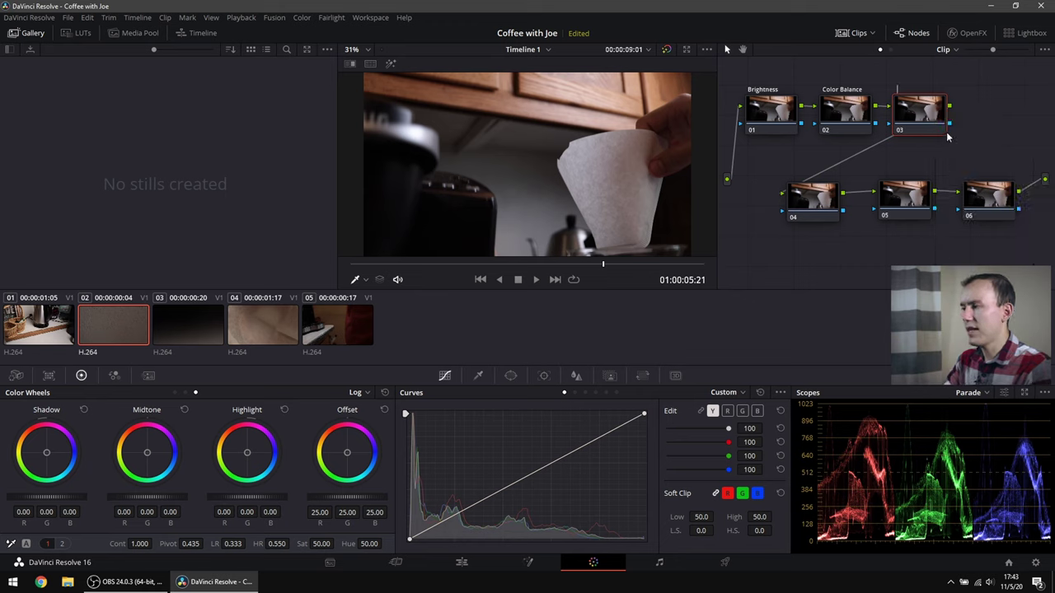
key("Return")
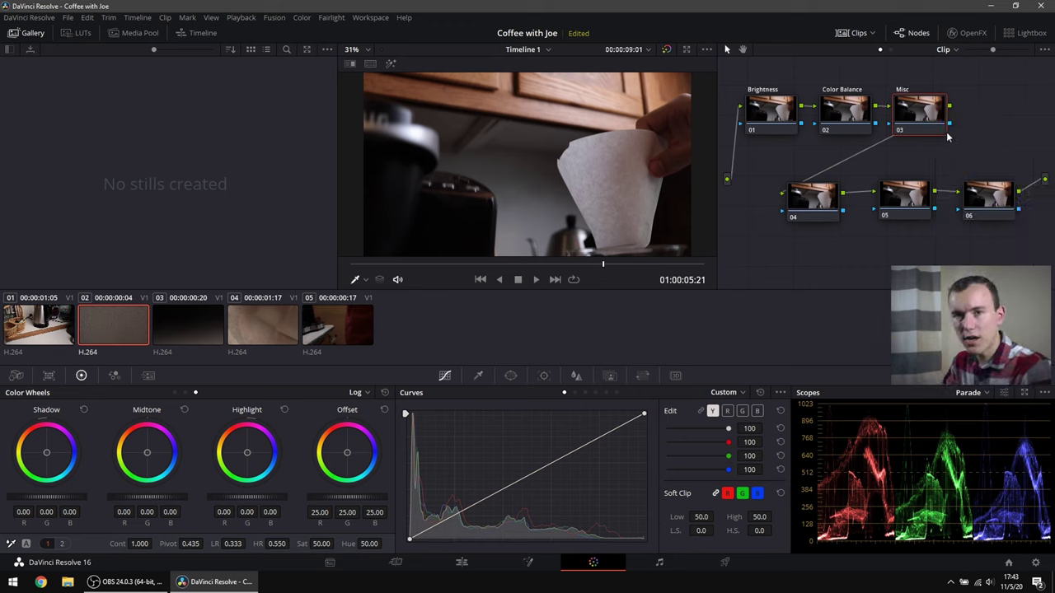
left_click(824, 195)
right_click(830, 194)
left_click(842, 213)
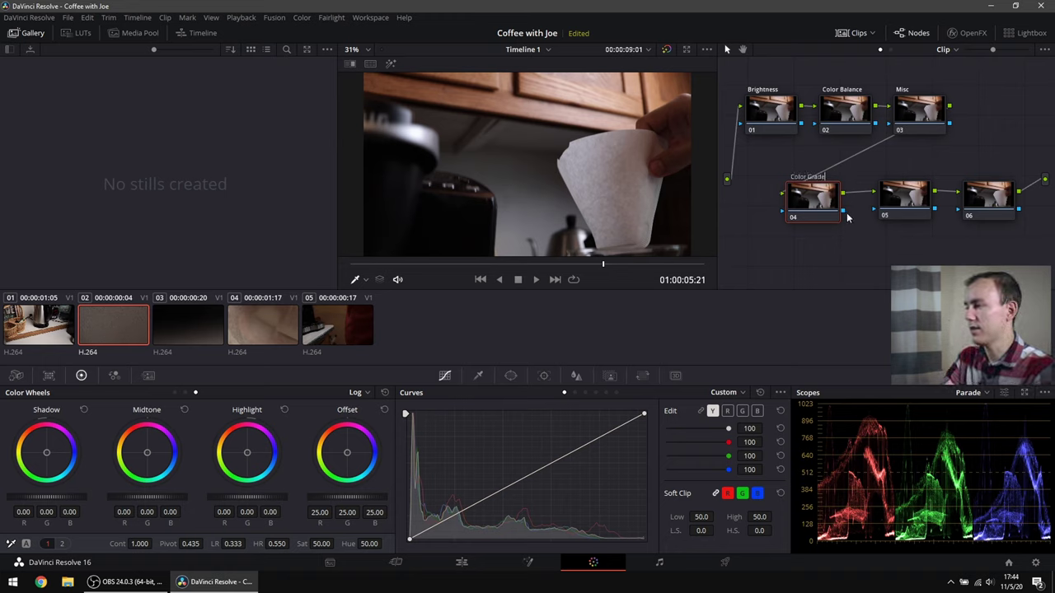
key("Return")
Step: Label node 05 'Contrast' and node 06 'Vignette'
right_click(908, 207)
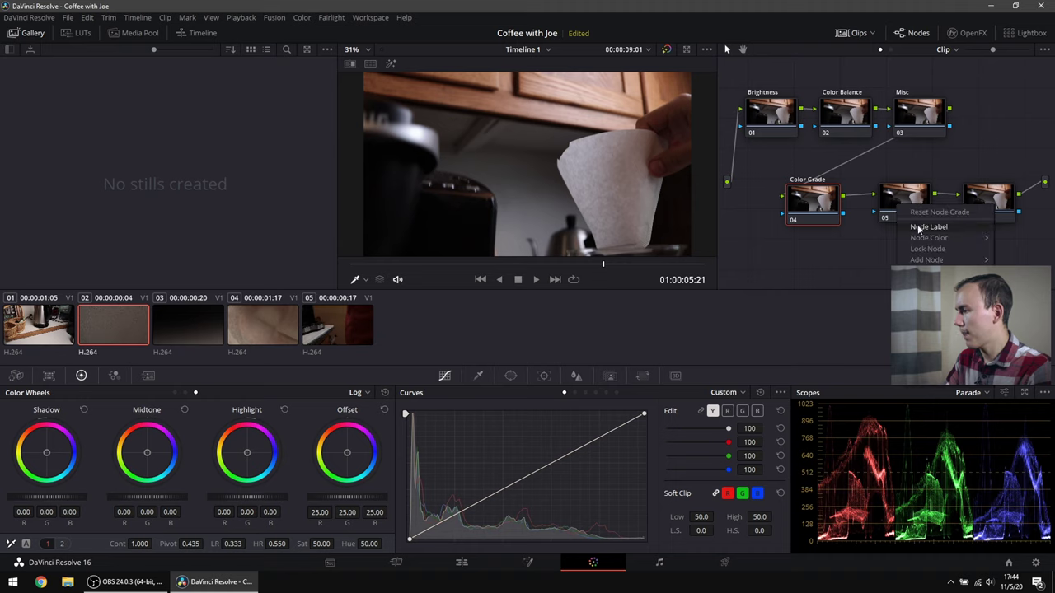
left_click(915, 202)
right_click(919, 198)
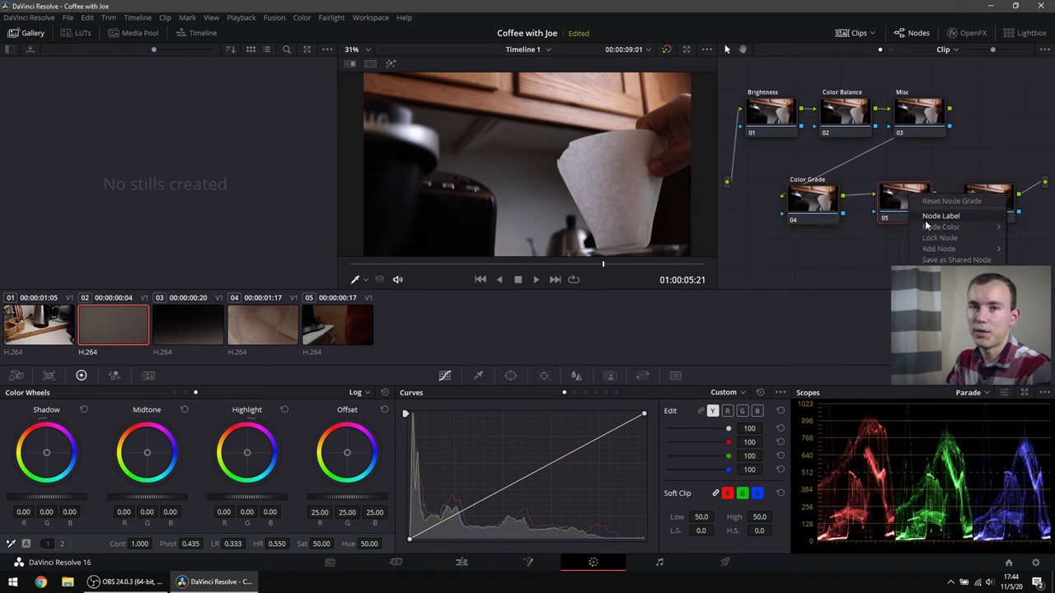
left_click(929, 217)
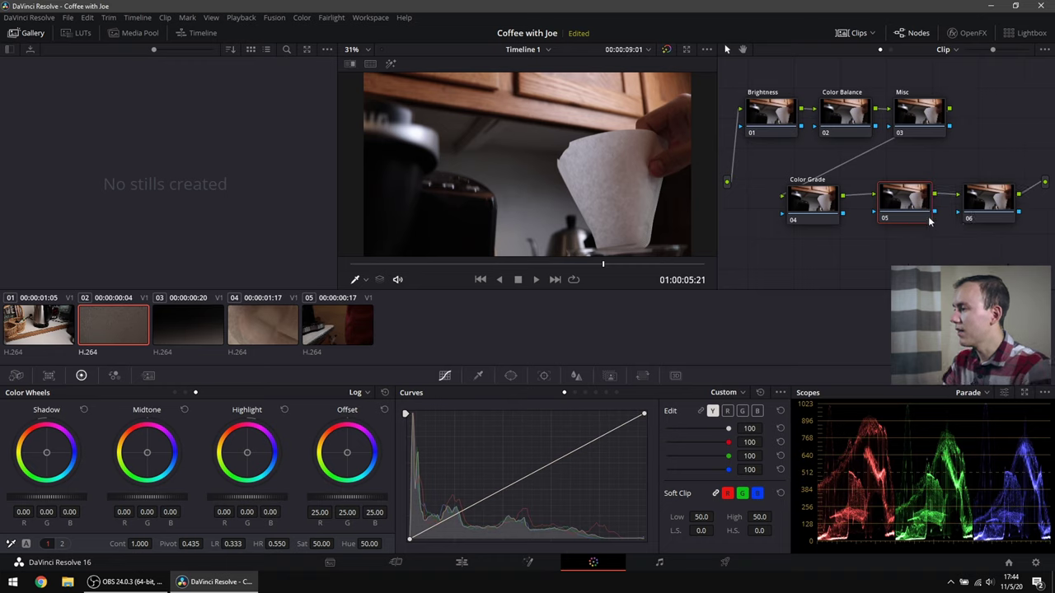
type("Contrast")
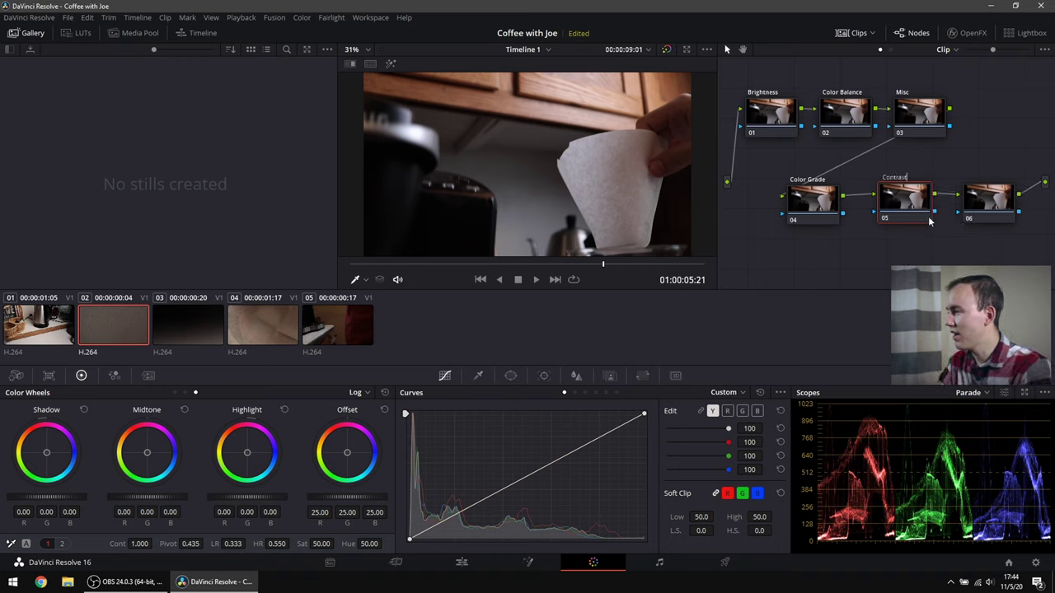
left_click(993, 201)
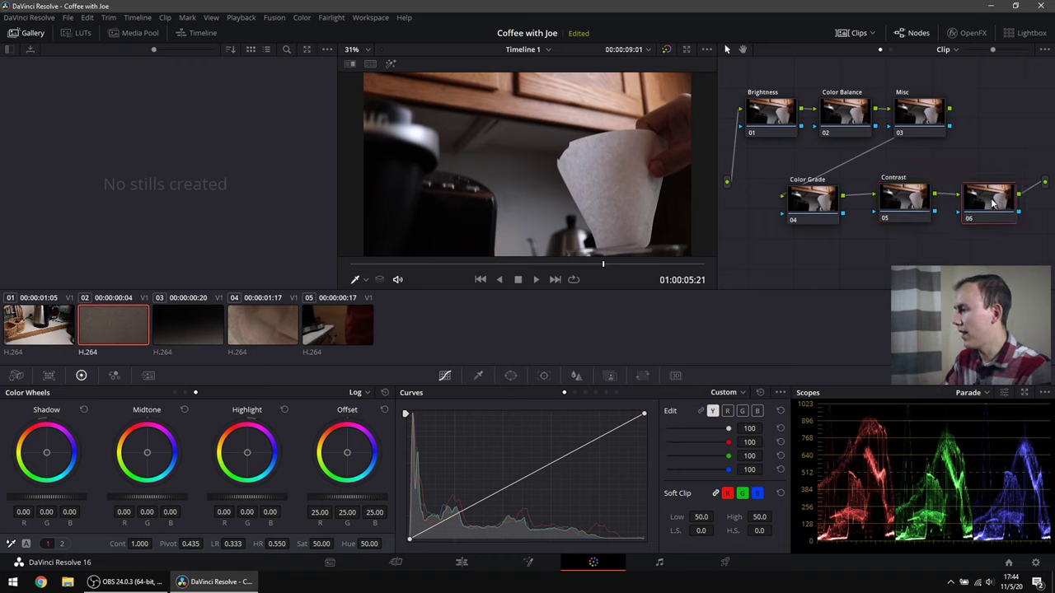
right_click(993, 202)
left_click(998, 218)
type("Vign")
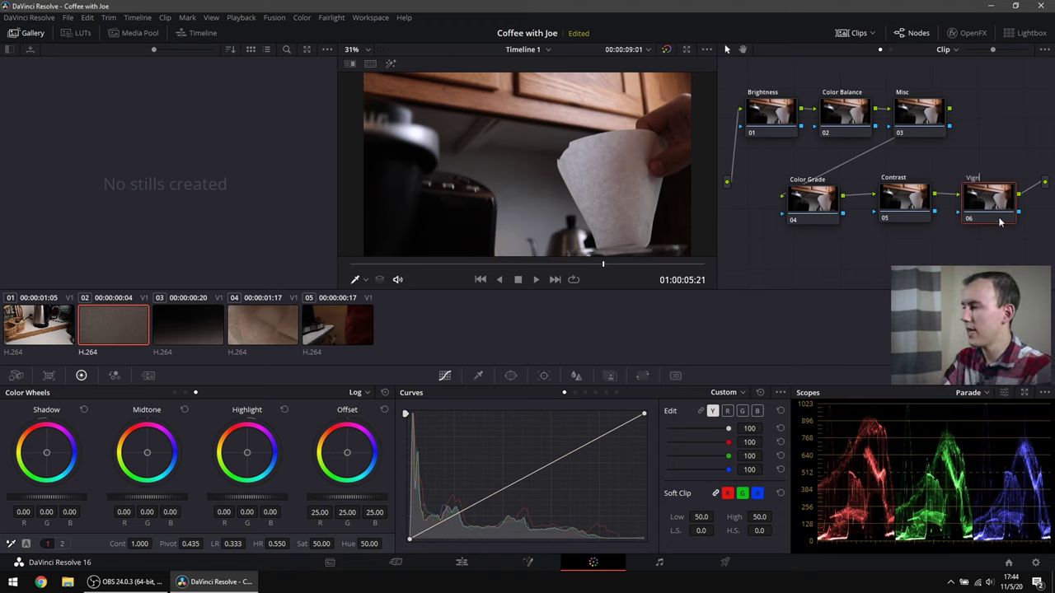
type("ette")
key("Return")
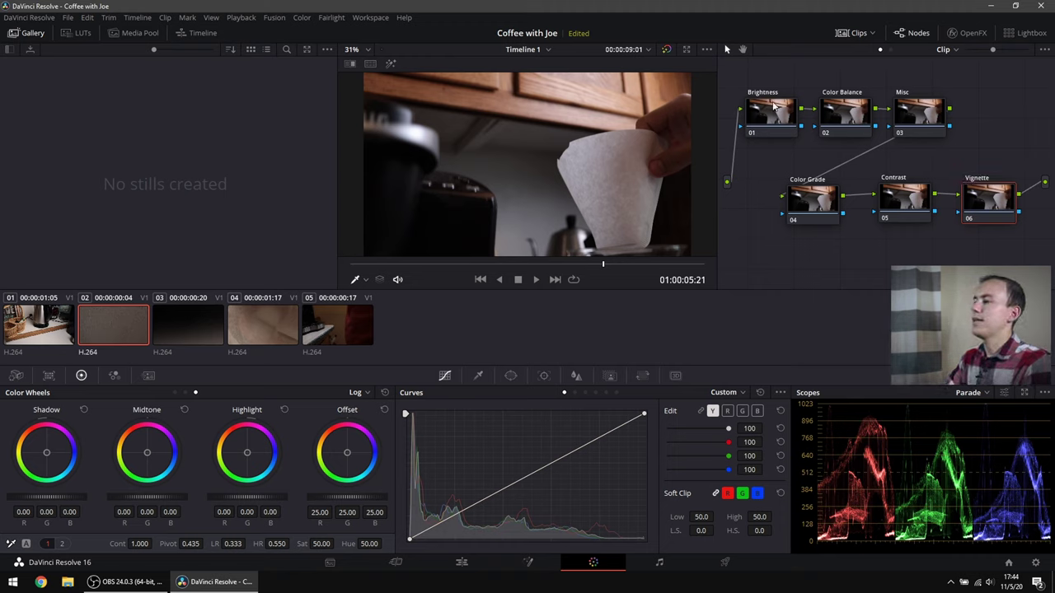
left_click(773, 105)
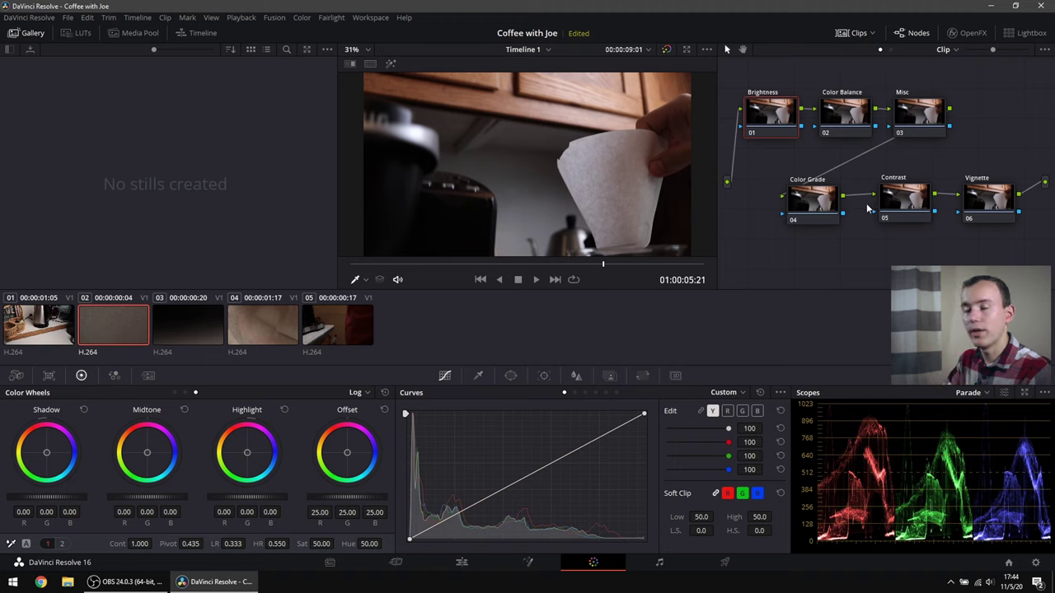
Step: Switch the scope to Waveform and bow the Brightness node's luma curve upward to brighten the shot
left_click(974, 394)
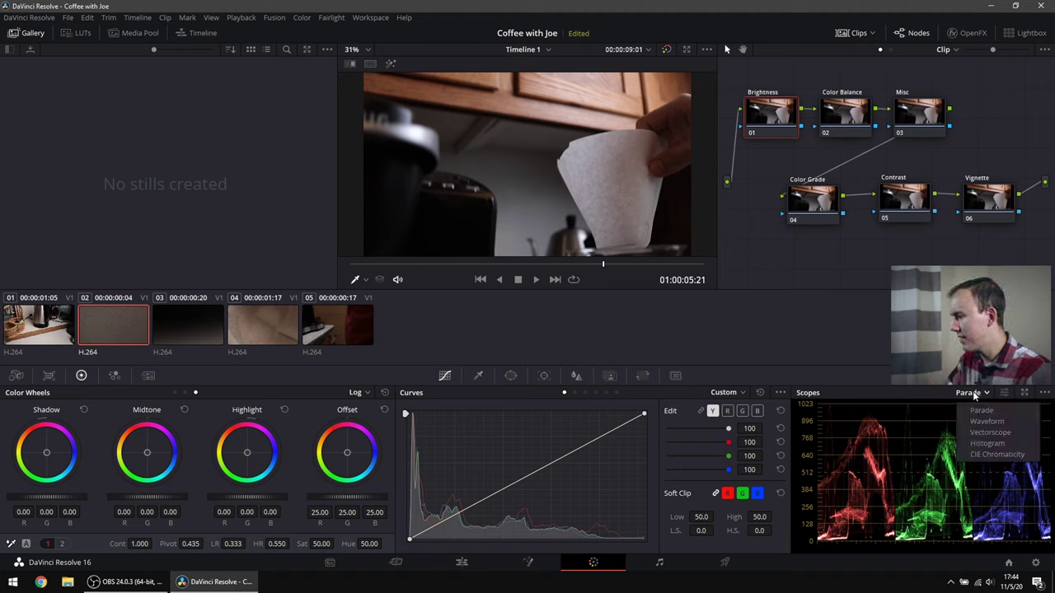
left_click(987, 421)
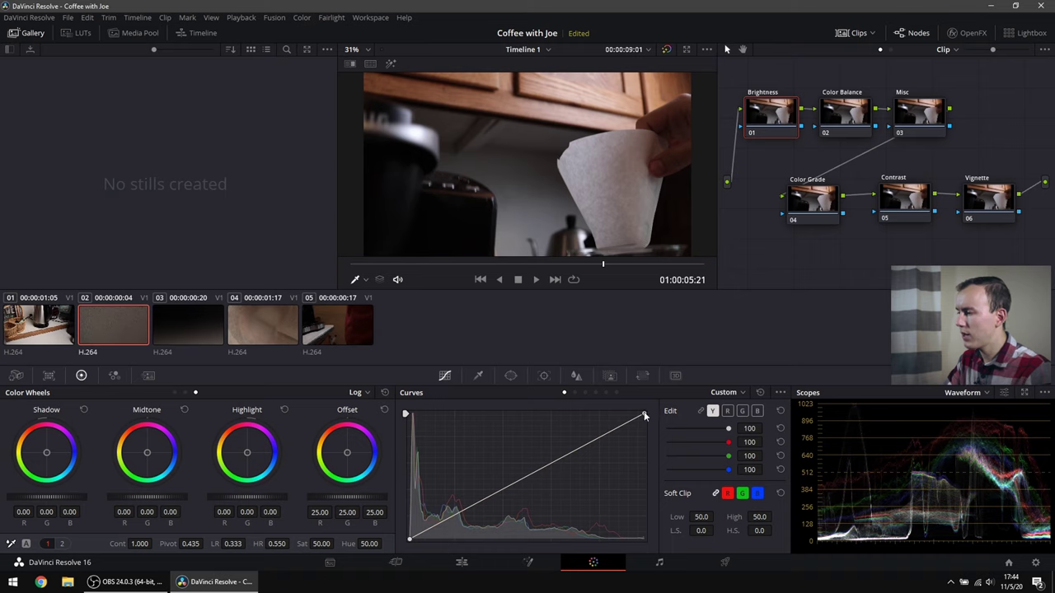
left_click_drag(646, 421, 646, 424)
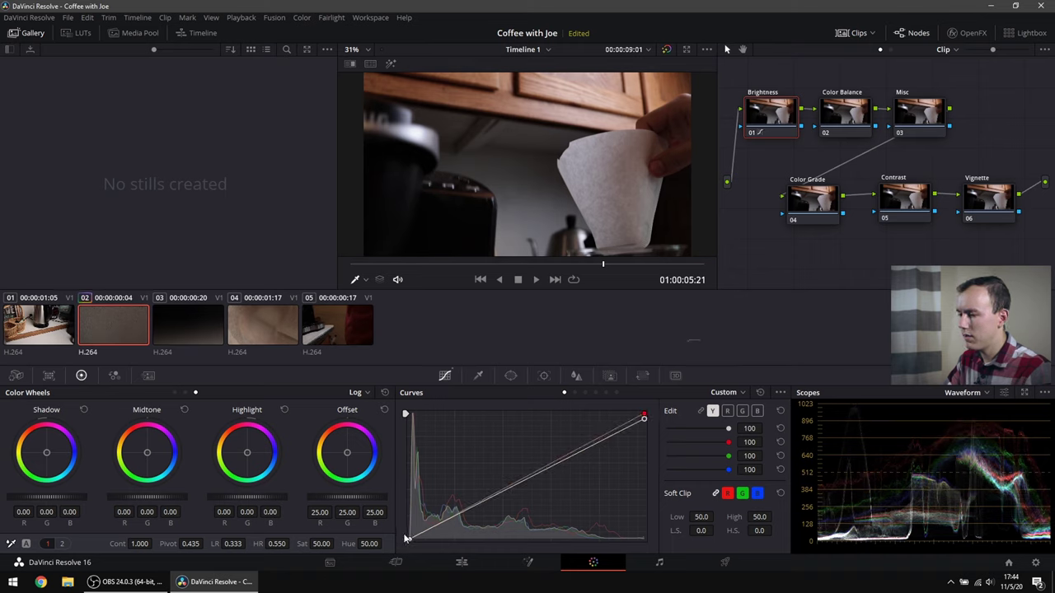
left_click_drag(406, 538, 409, 538)
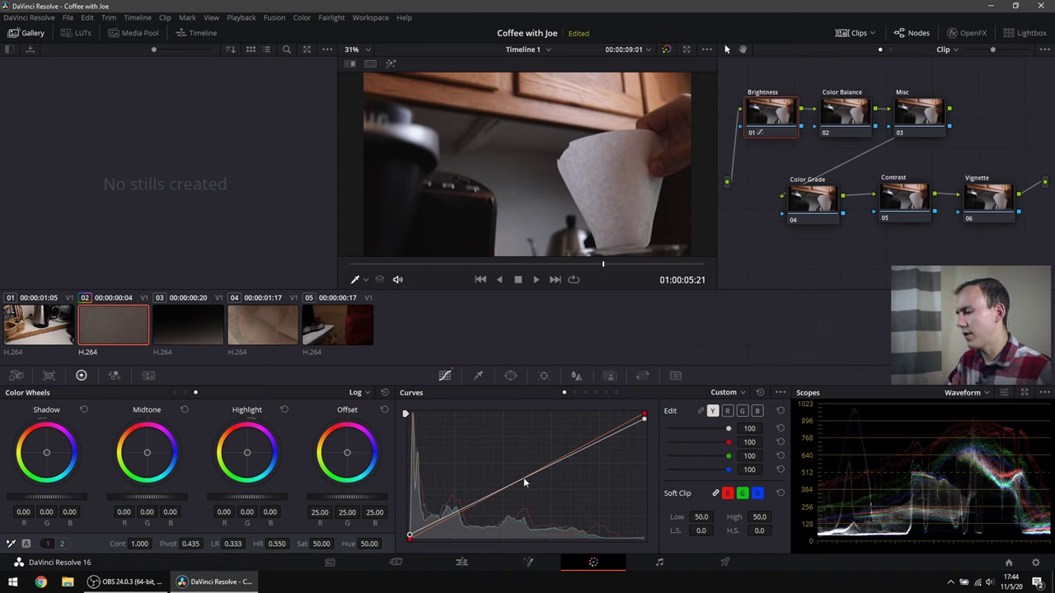
left_click_drag(524, 478, 518, 473)
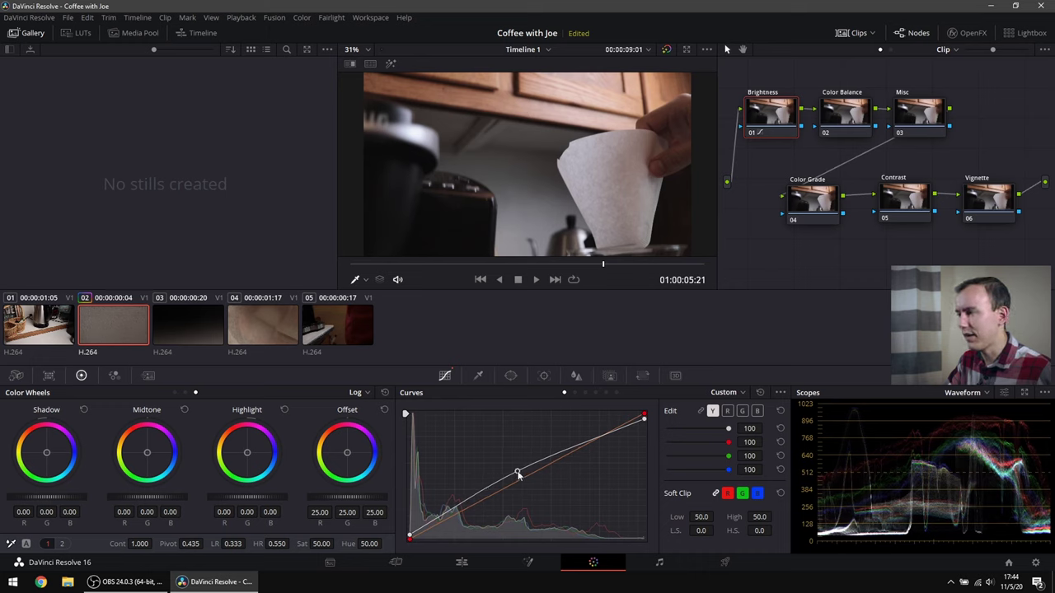
left_click_drag(517, 475, 516, 471)
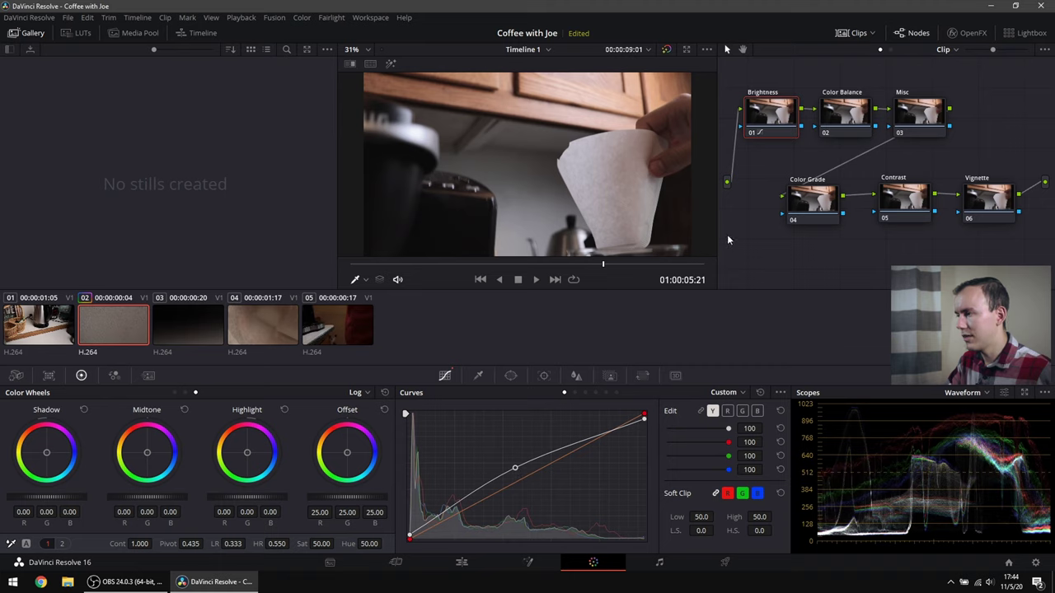
left_click(838, 101)
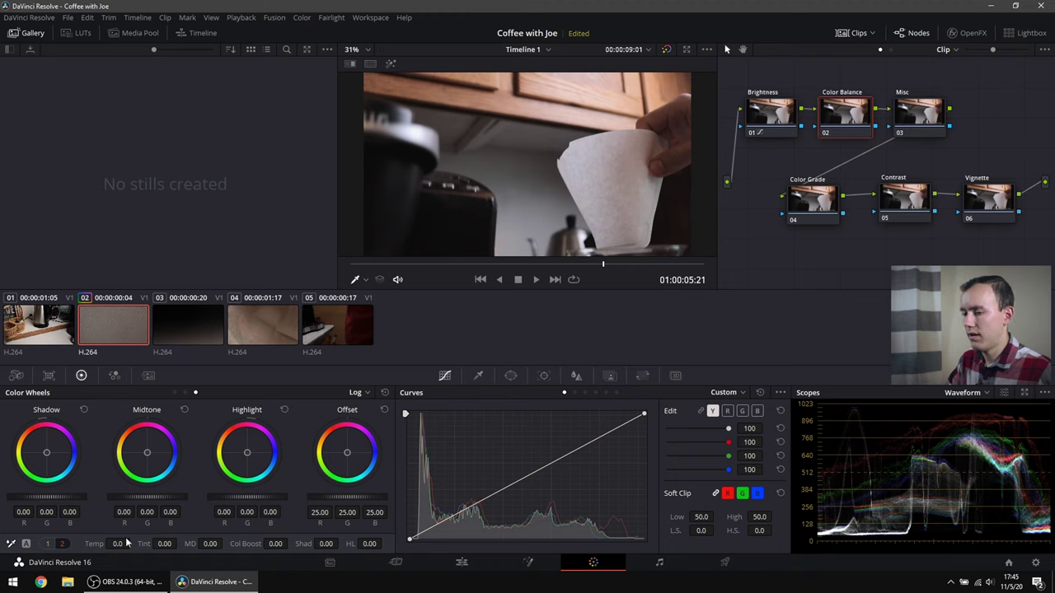
Step: Set the Color Balance node's temperature to -530.0 to cool the shot
left_click_drag(118, 544, 117, 544)
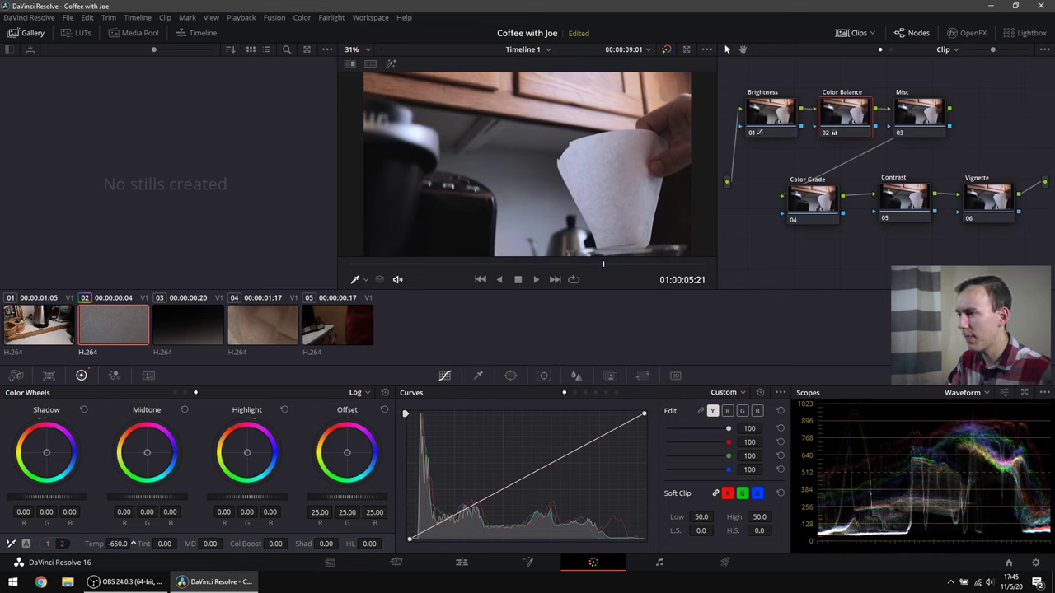
left_click_drag(133, 544, 132, 544)
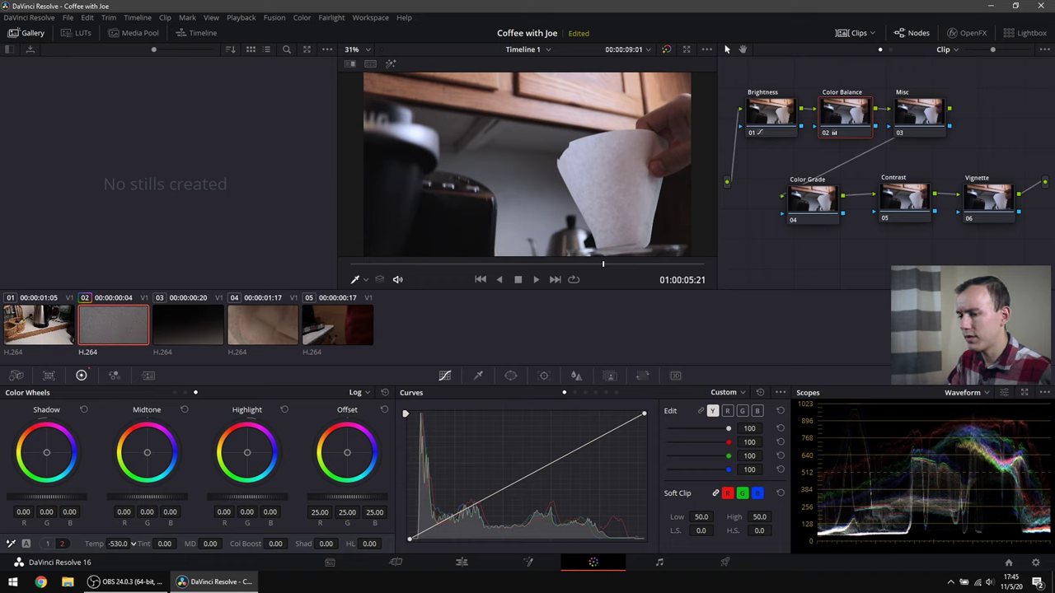
left_click(115, 544)
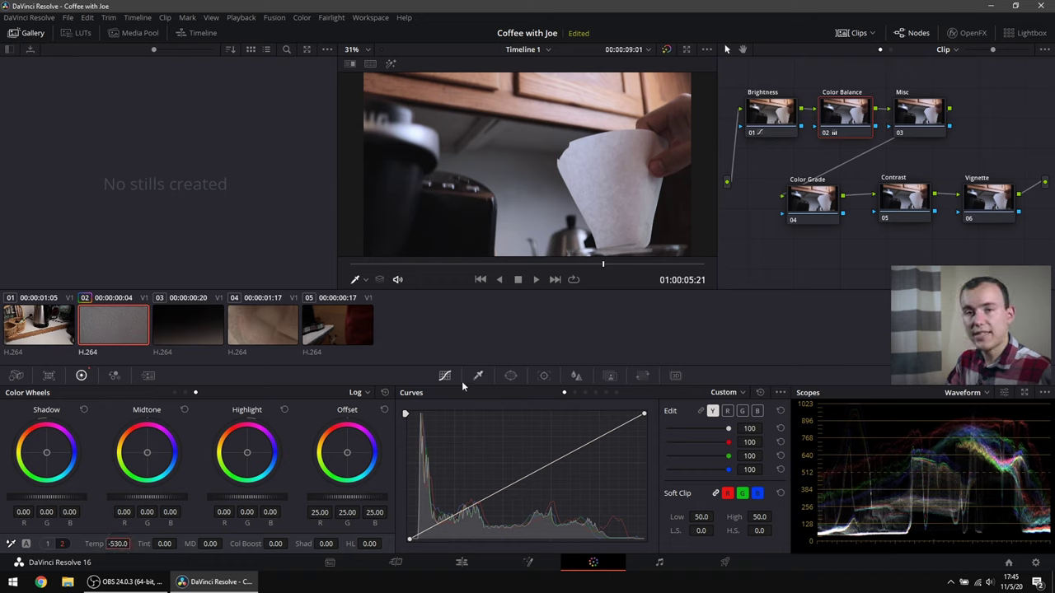
left_click(918, 116)
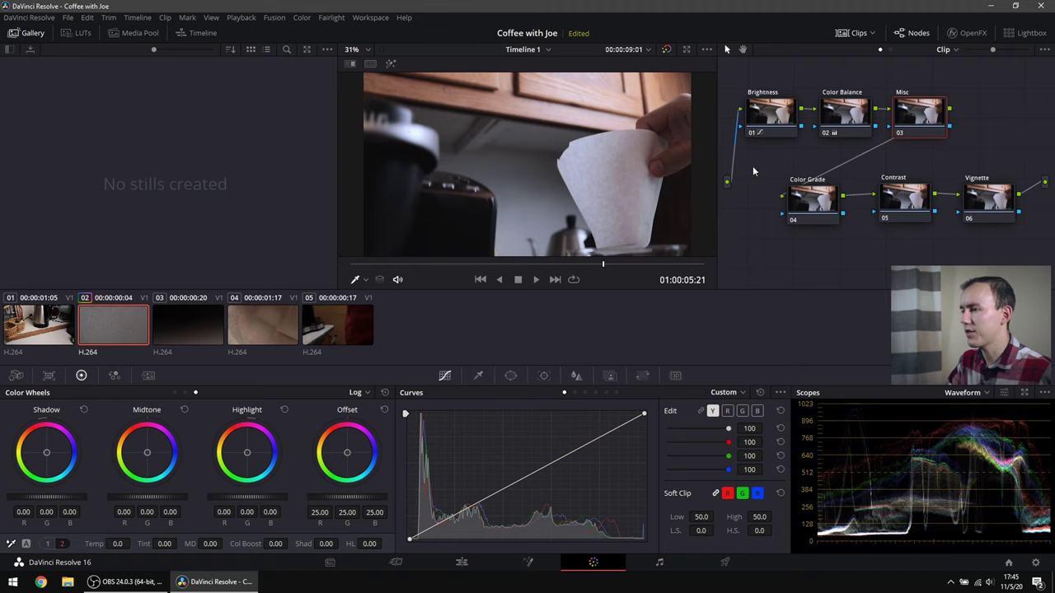
Step: On the Color Grade node, push the shadows toward blue and the midtones toward red-orange
left_click(821, 188)
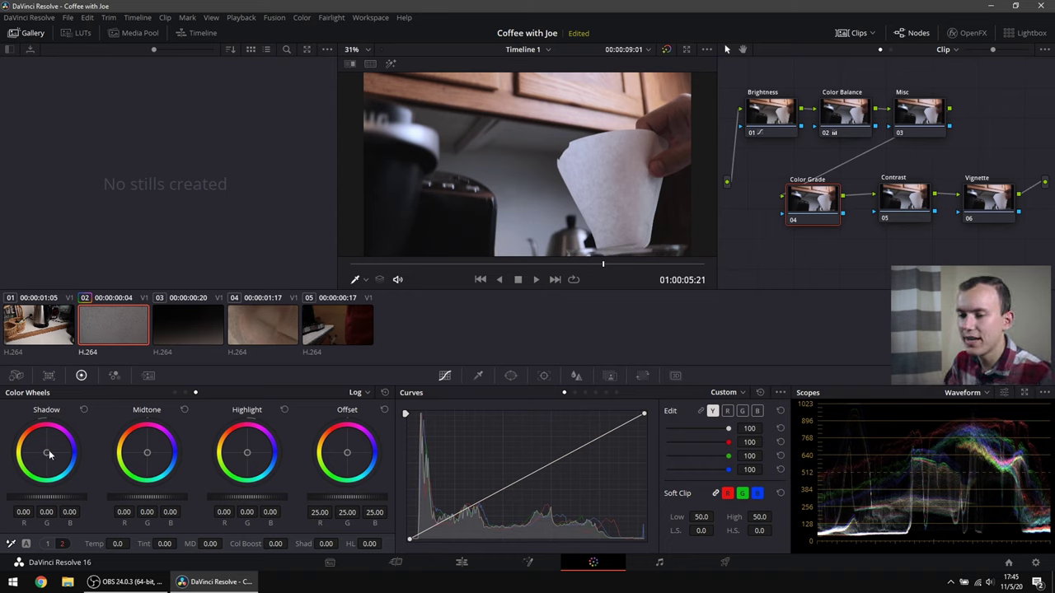
left_click(360, 393)
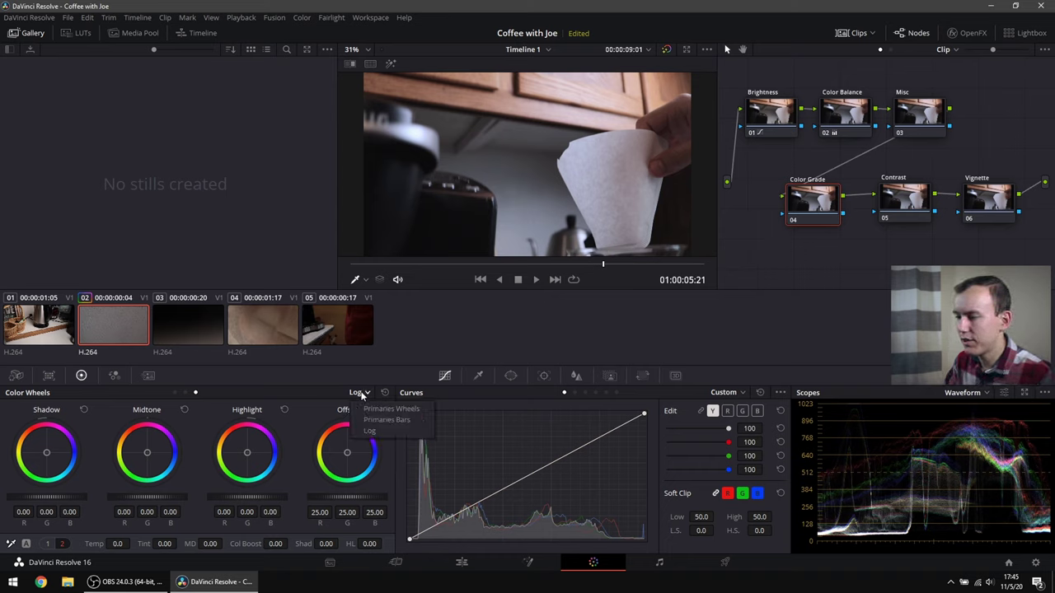
left_click(374, 434)
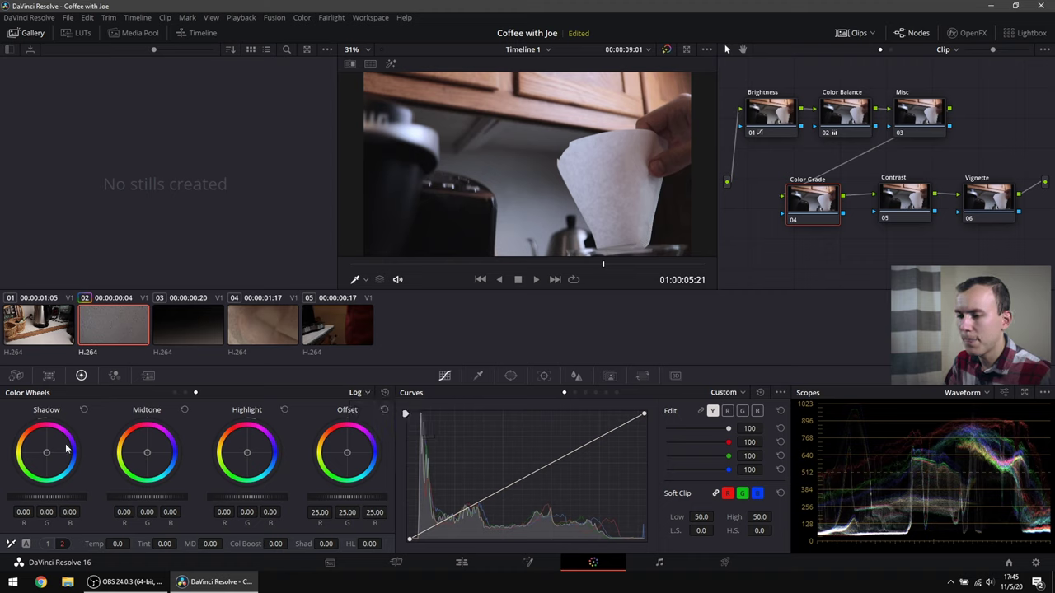
left_click_drag(47, 456, 49, 454)
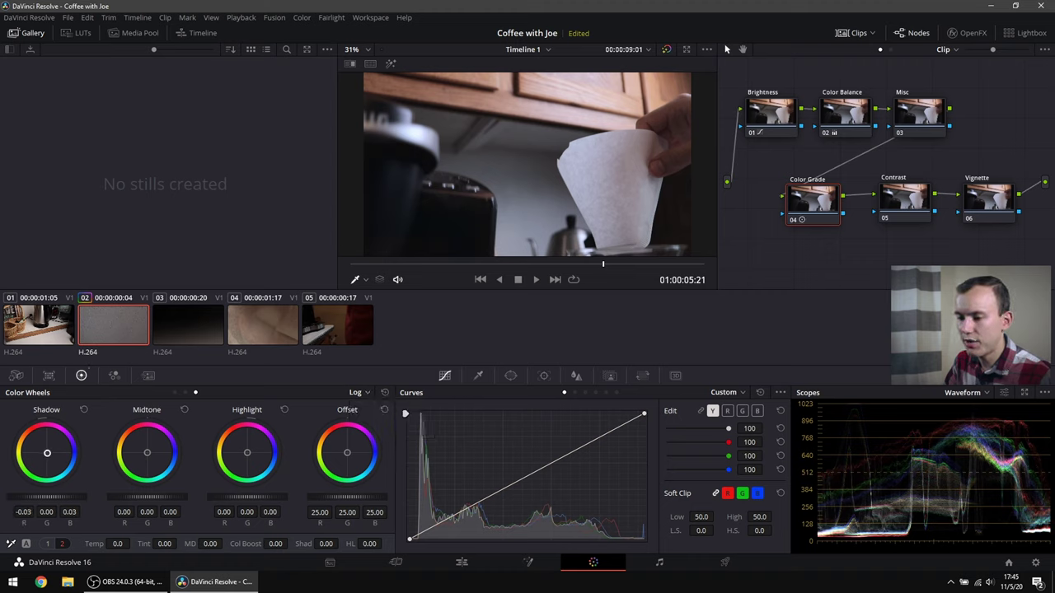
left_click_drag(48, 454, 49, 454)
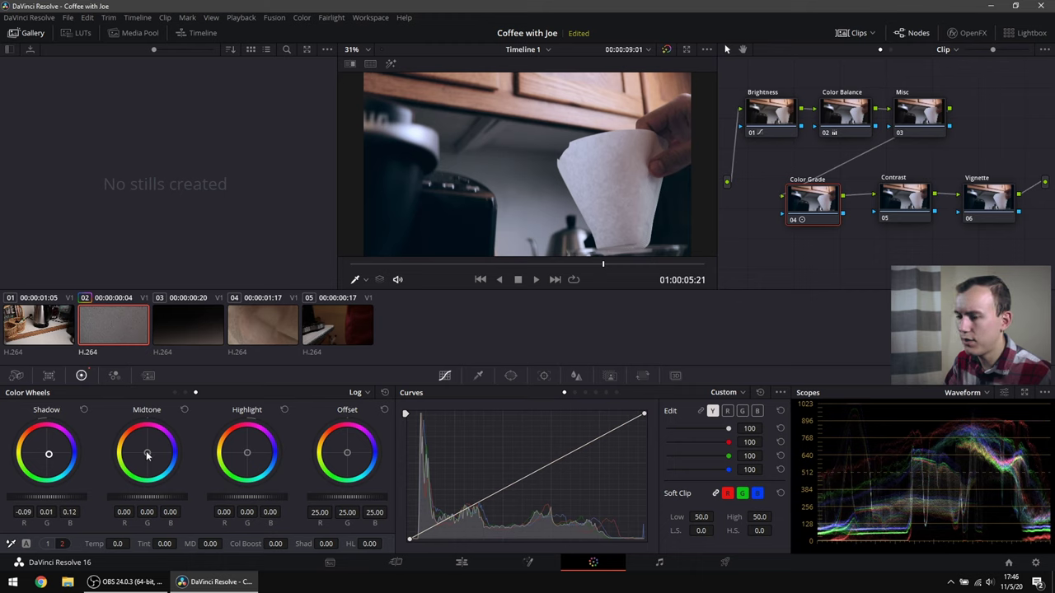
left_click_drag(147, 455, 130, 438)
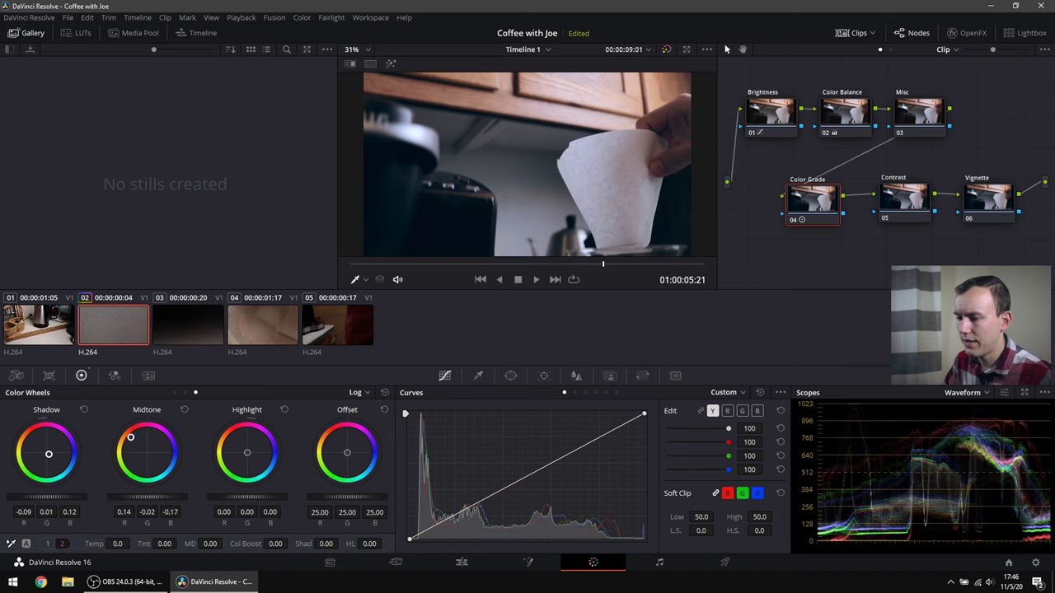
Step: Tint the highlights slightly toward blue and preview the grade at another frame
key("j")
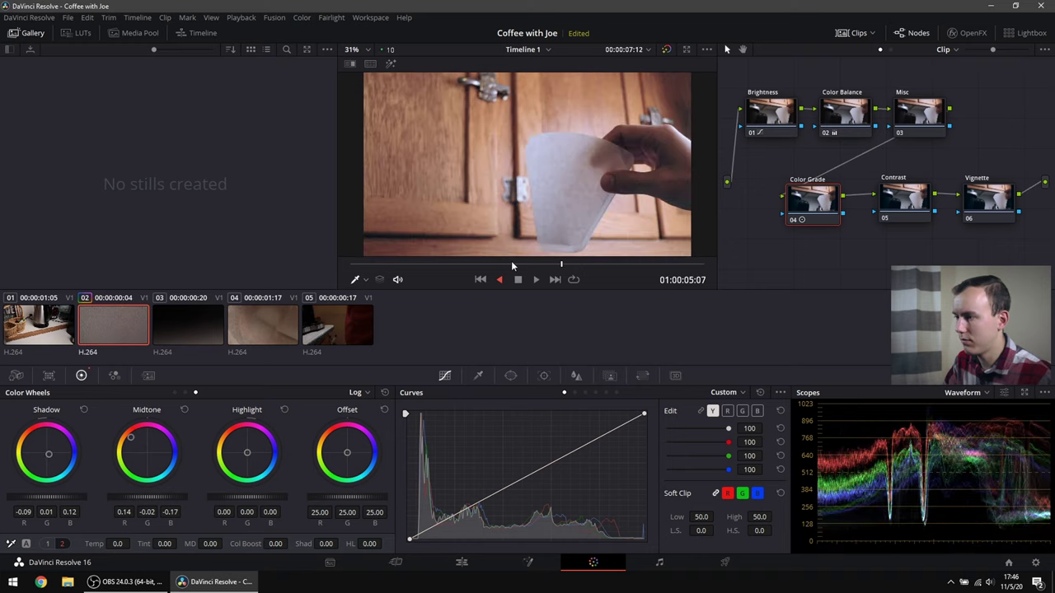
left_click(517, 280)
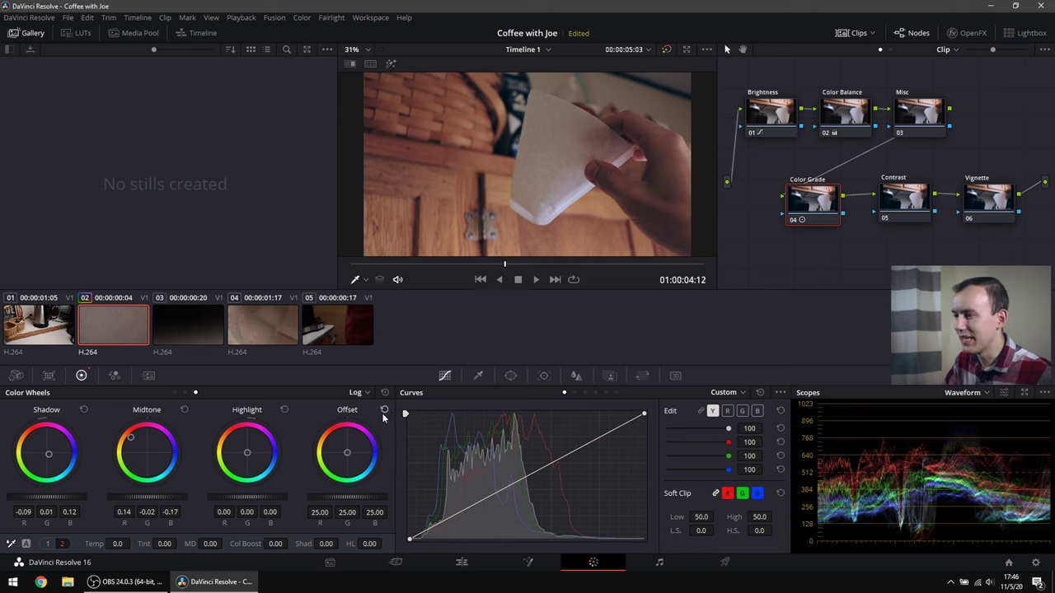
left_click_drag(247, 458, 248, 454)
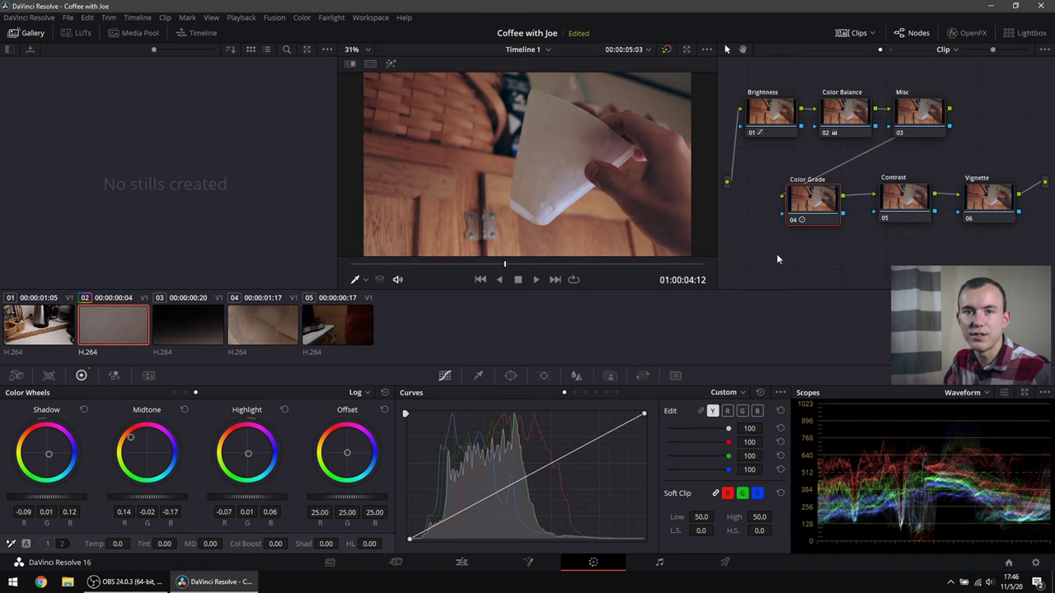
left_click_drag(905, 197, 896, 198)
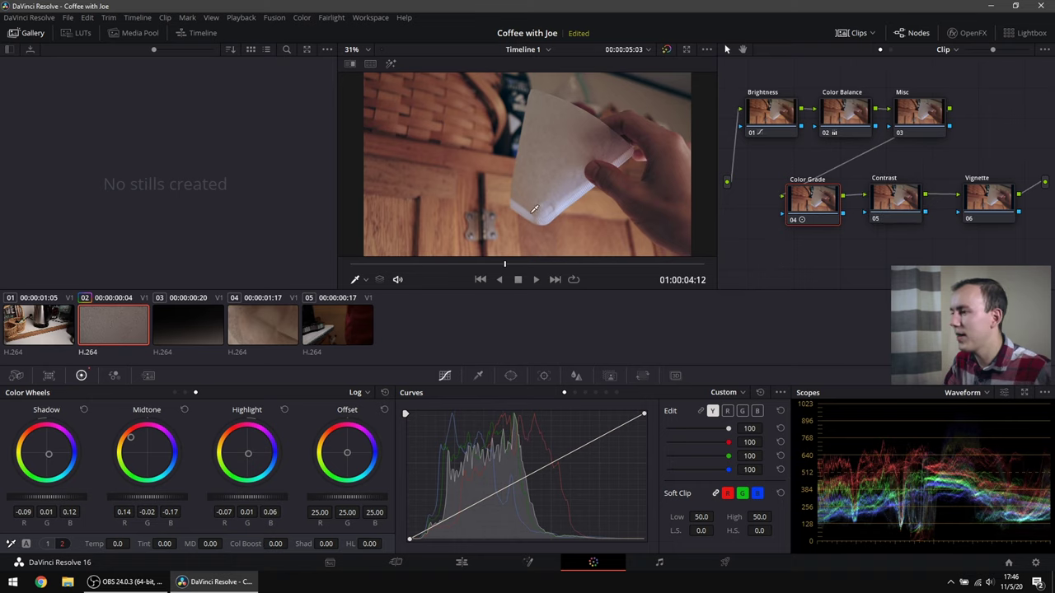
left_click_drag(499, 265, 579, 264)
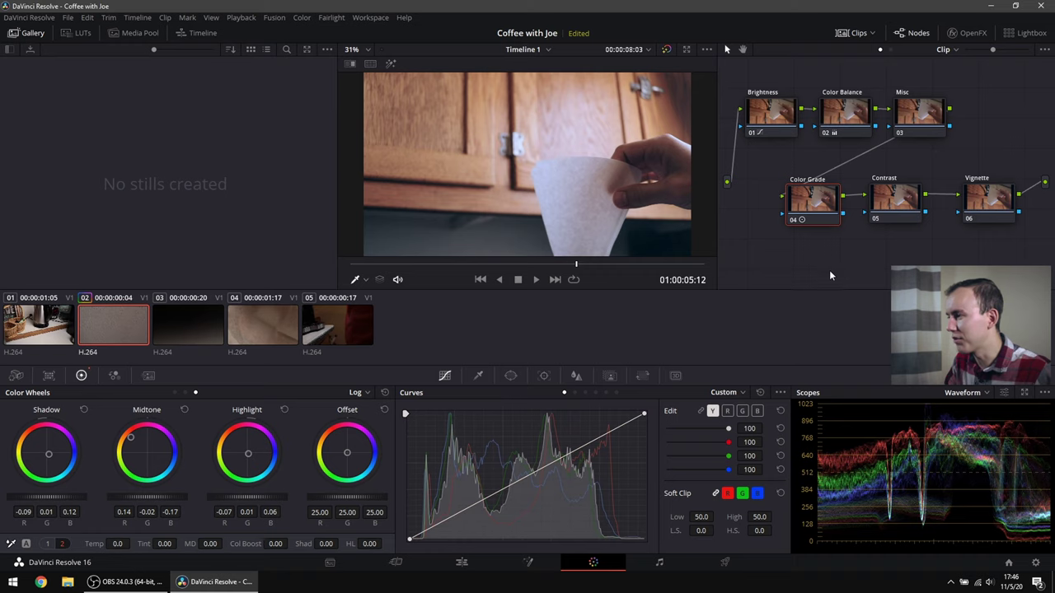
left_click(905, 197)
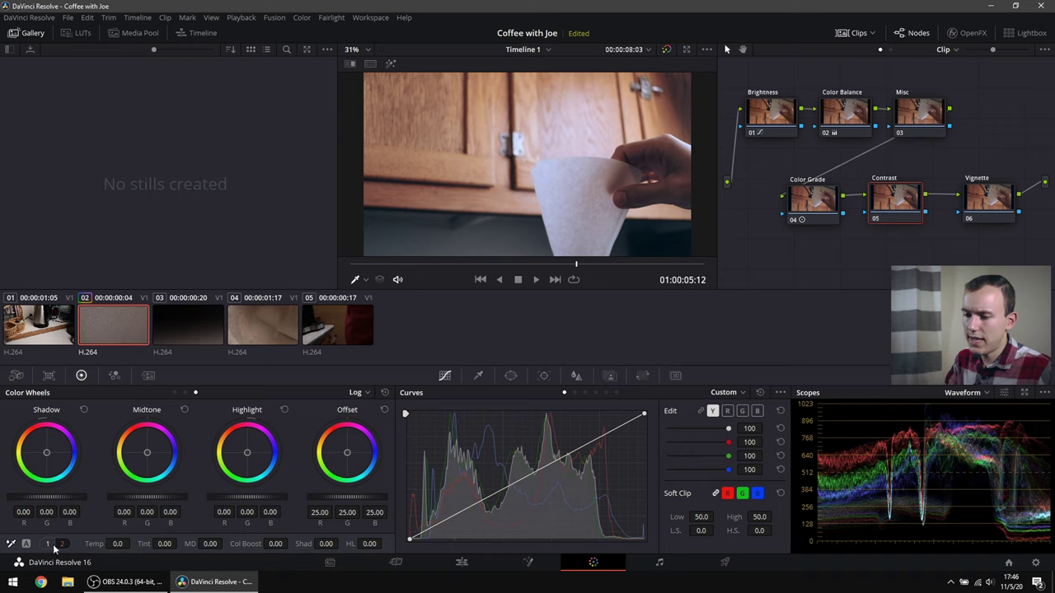
Step: Shape a gentle two-point S-curve on the Contrast node's luma curve to add contrast
left_click(47, 545)
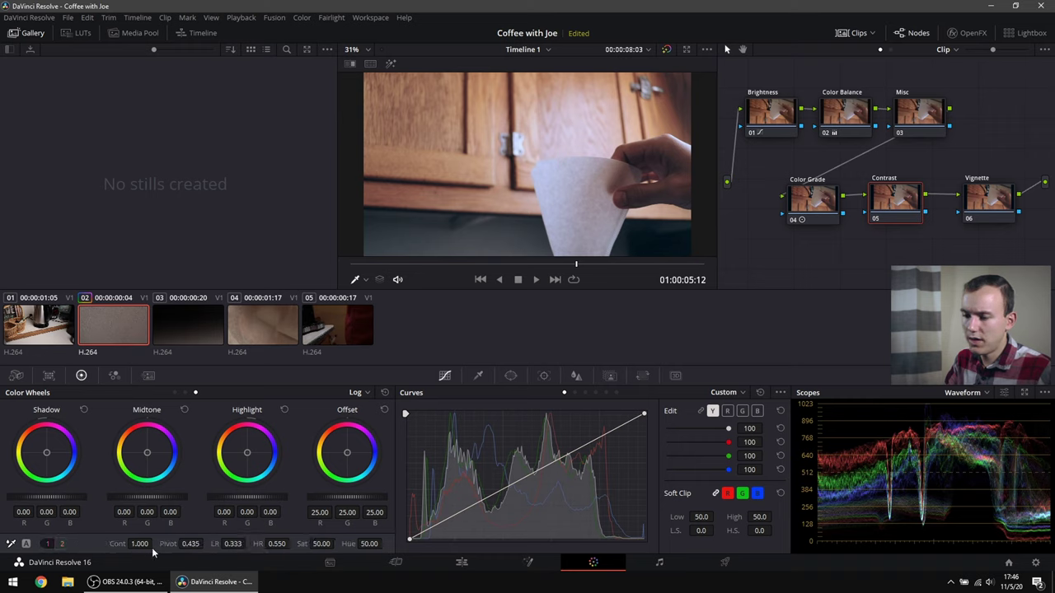
left_click(475, 506)
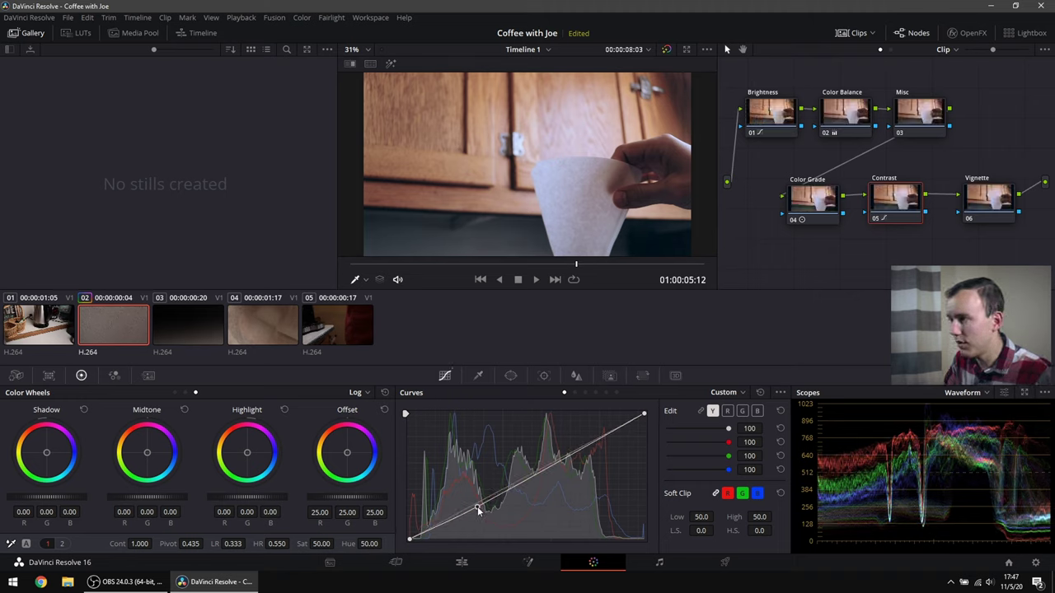
left_click(554, 462)
left_click_drag(554, 466, 551, 458)
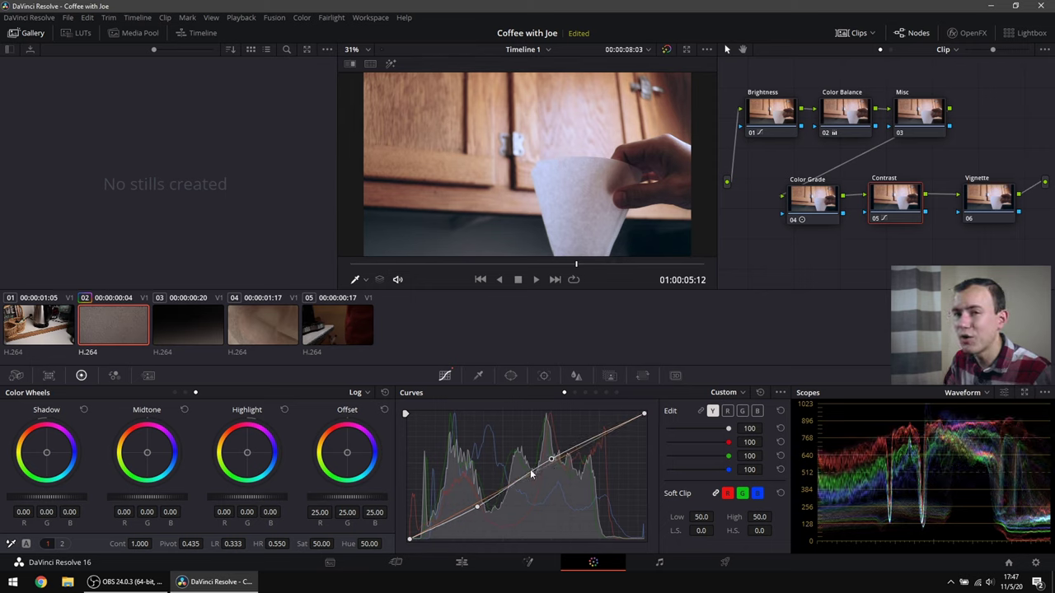
left_click_drag(554, 464, 550, 457)
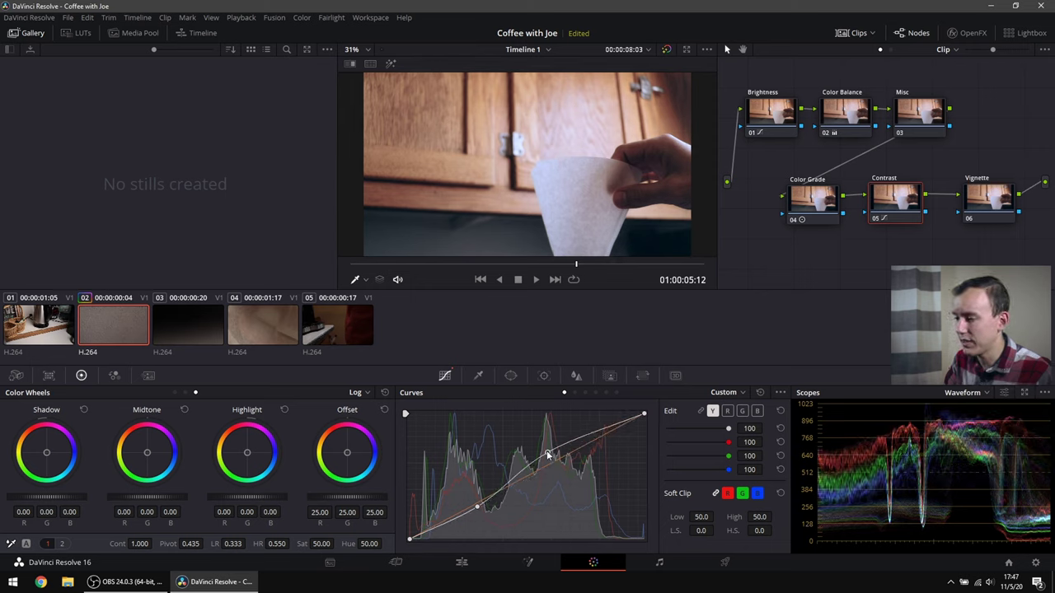
left_click_drag(478, 508, 483, 520)
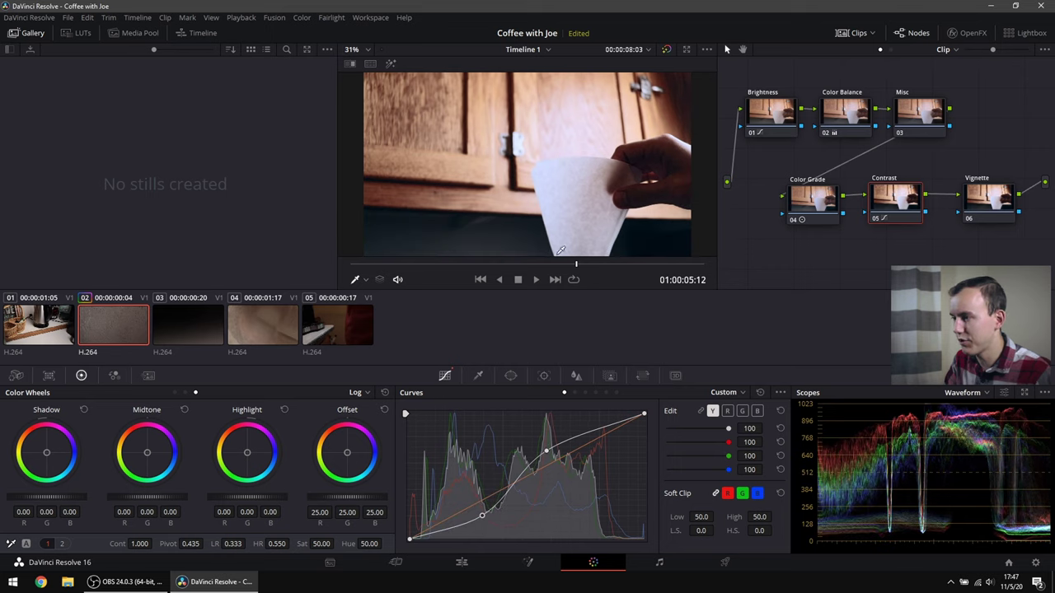
left_click_drag(482, 515, 471, 507)
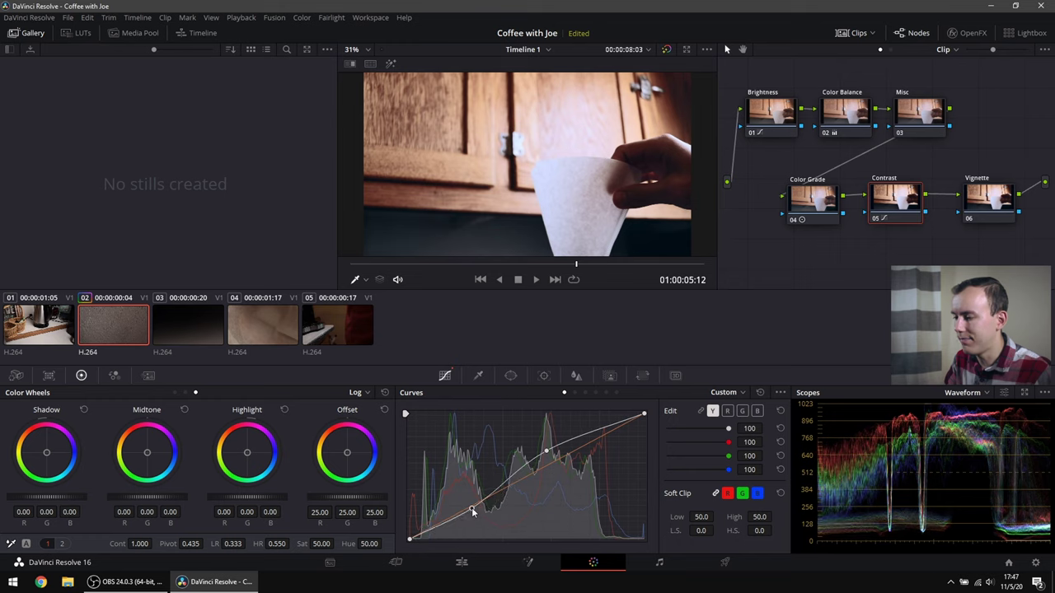
left_click_drag(552, 453, 557, 454)
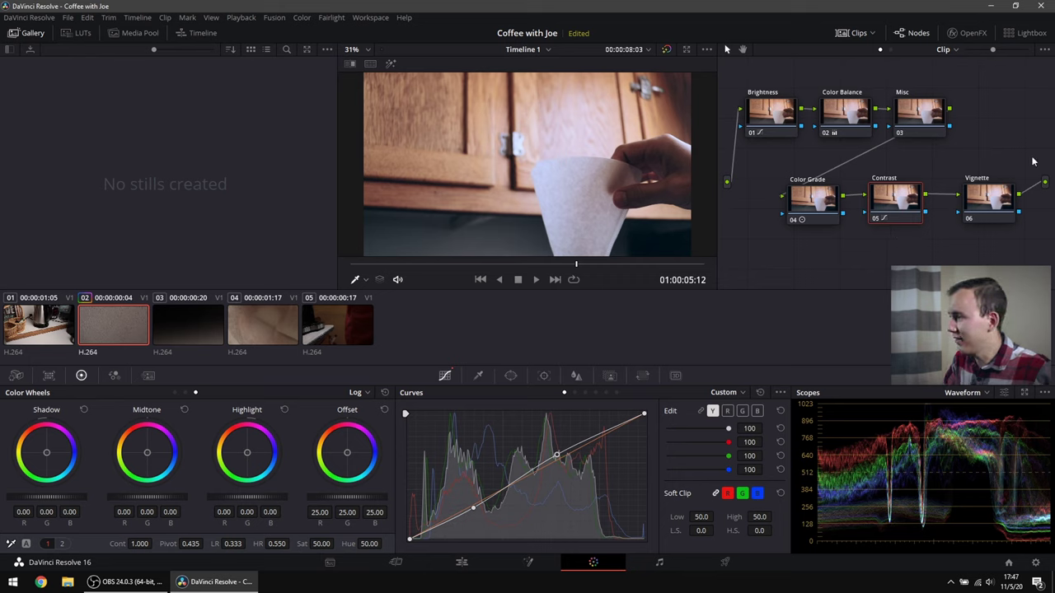
left_click_drag(995, 192, 975, 190)
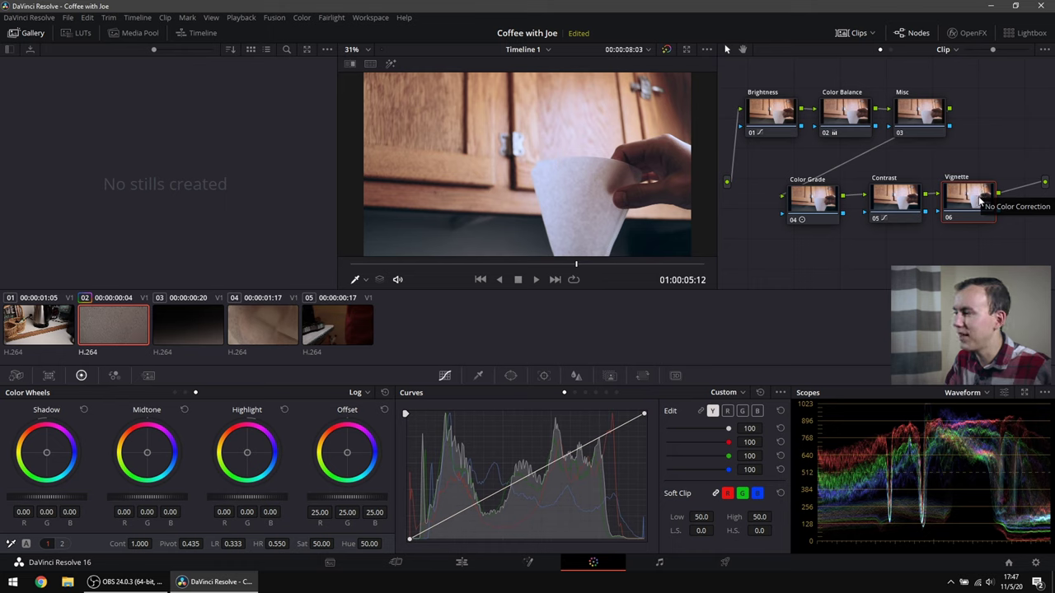
left_click(510, 377)
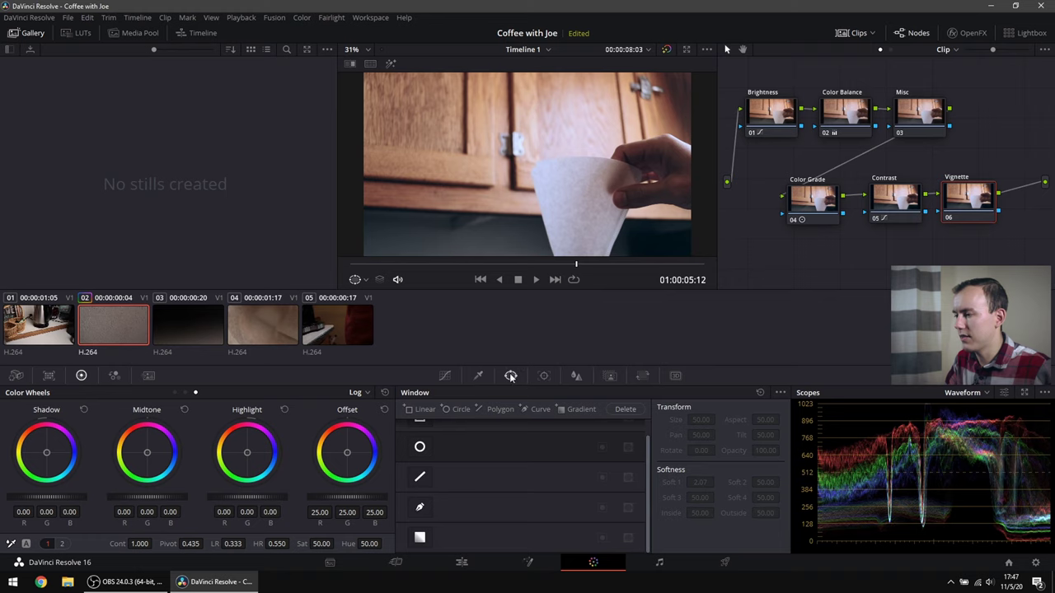
Step: Add an inverted, softened oval window to the Vignette node (size 60.80, aspect 72.19, softness 8.93)
left_click(420, 449)
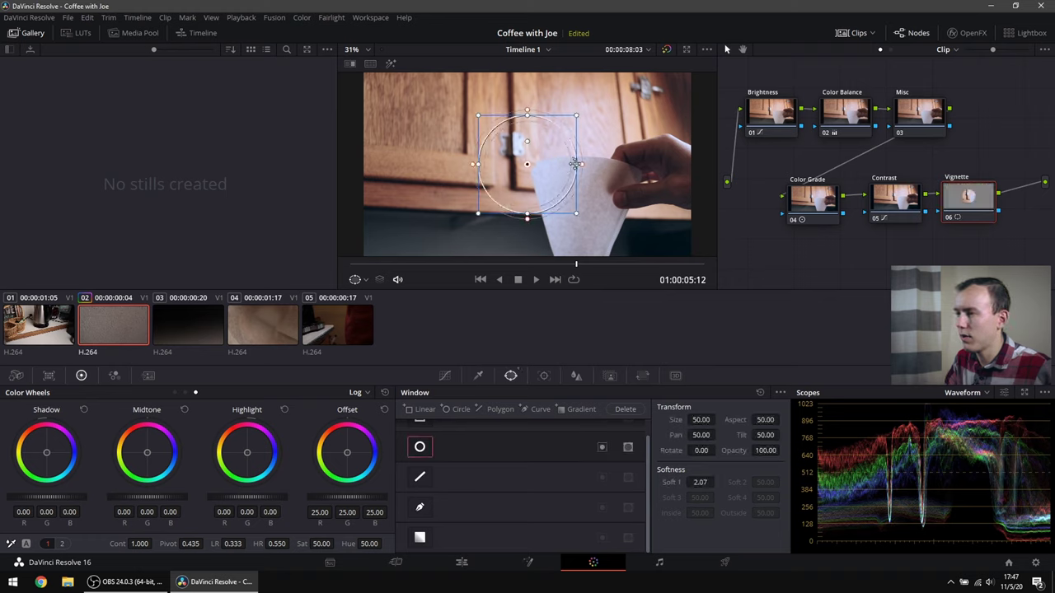
left_click_drag(577, 164, 691, 165)
left_click_drag(528, 219, 530, 254)
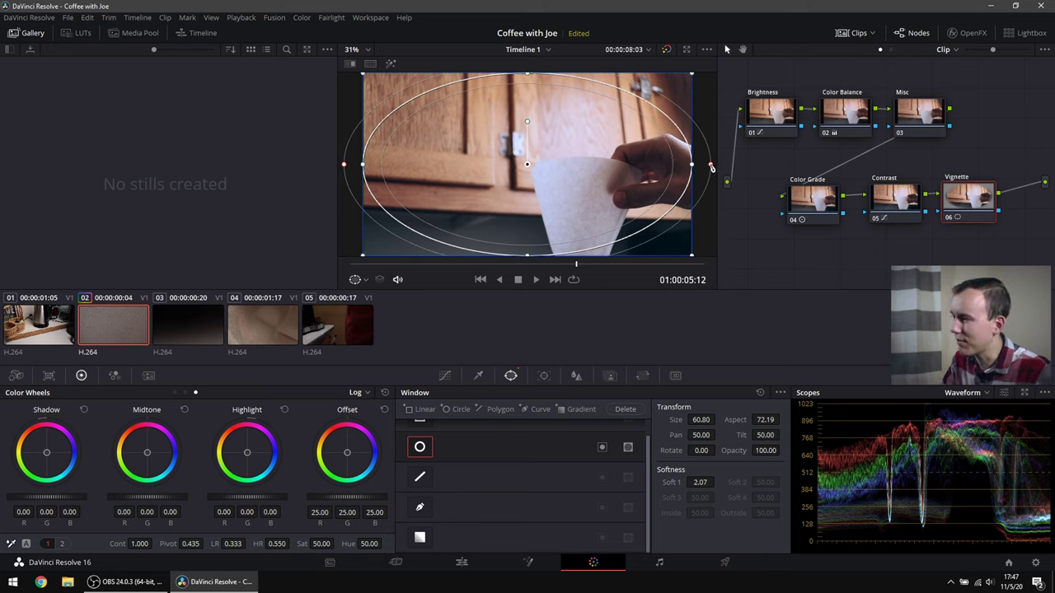
left_click_drag(712, 167, 956, 197)
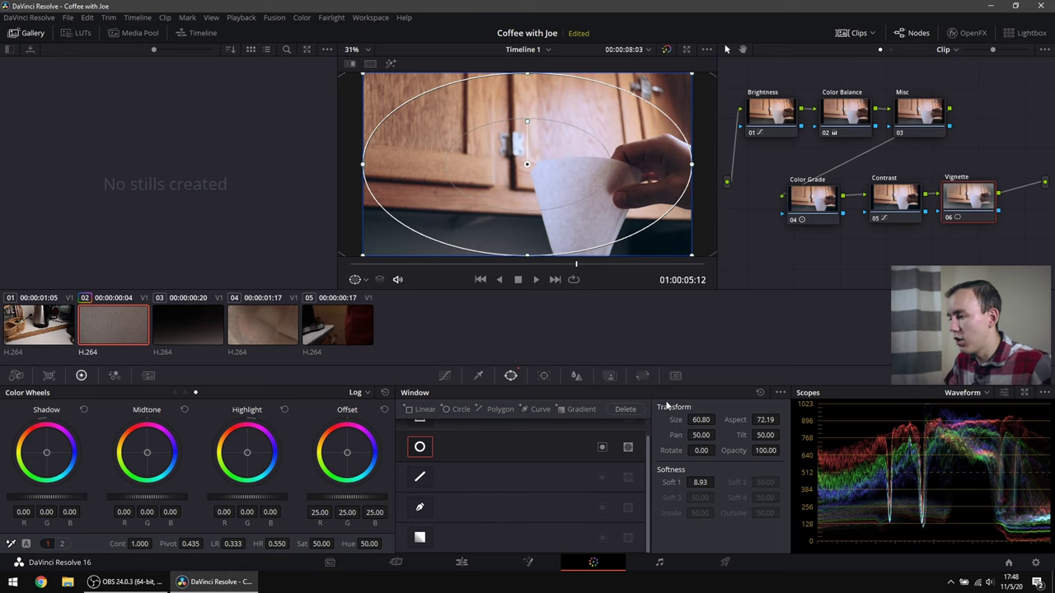
left_click(602, 447)
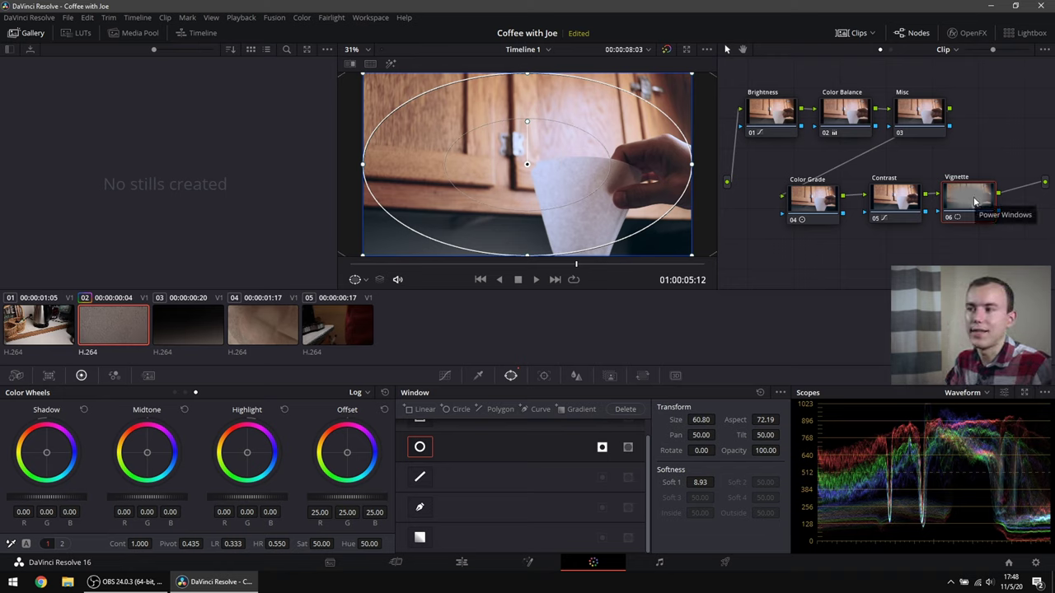
Step: Pull the Vignette node's curve down to darken the frame edges and scrub the clip to check it
left_click(445, 375)
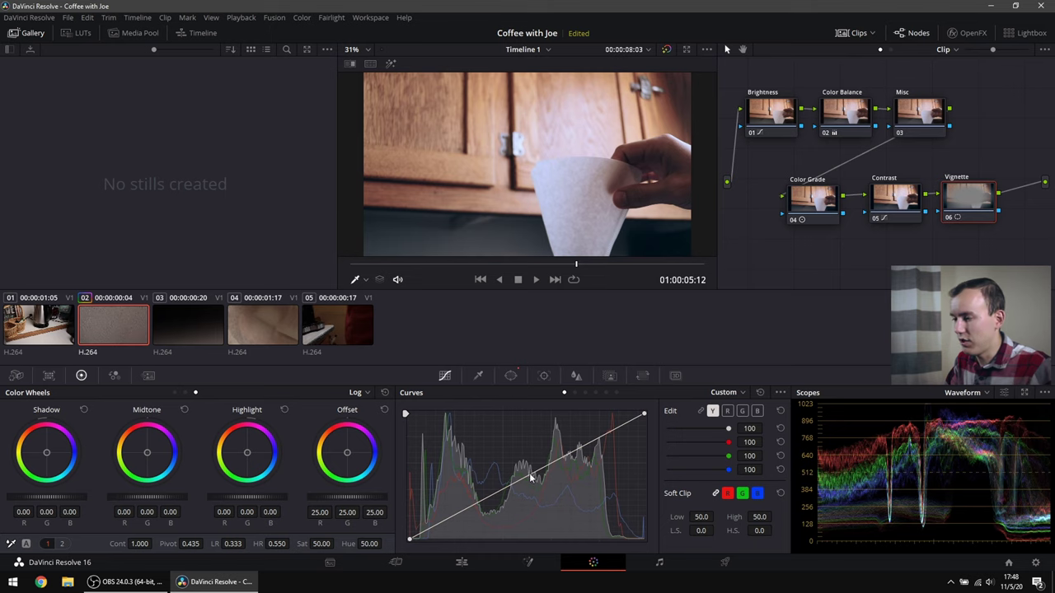
left_click_drag(526, 475, 545, 500)
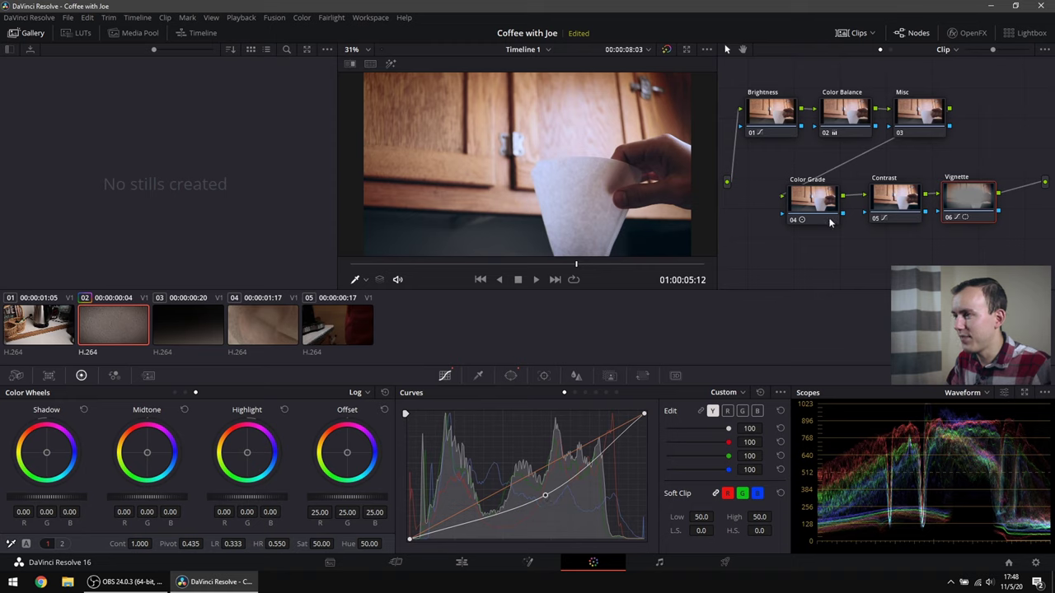
left_click_drag(598, 267, 636, 270)
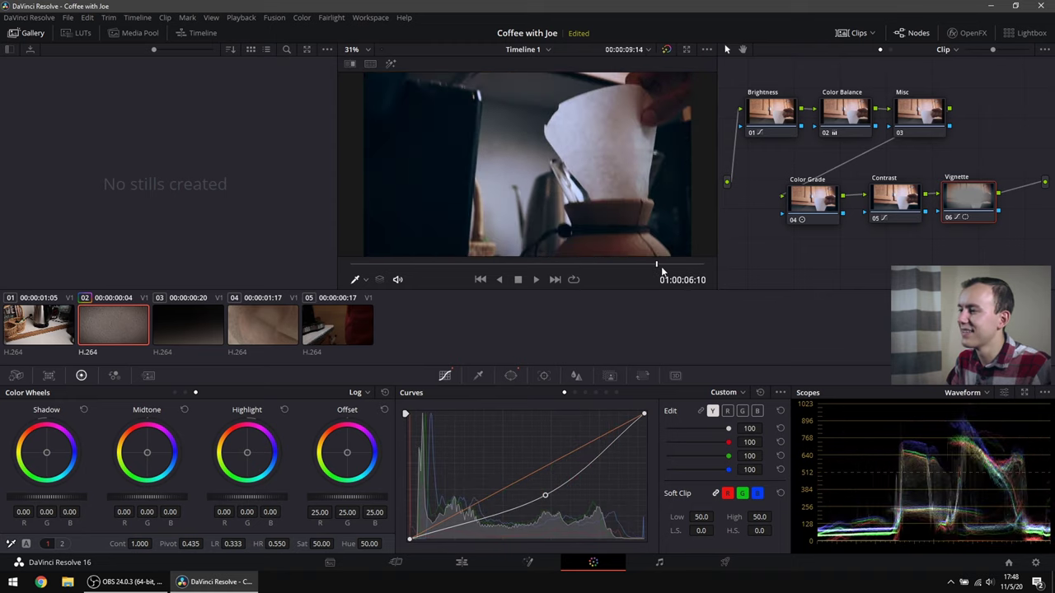
left_click_drag(662, 272, 618, 268)
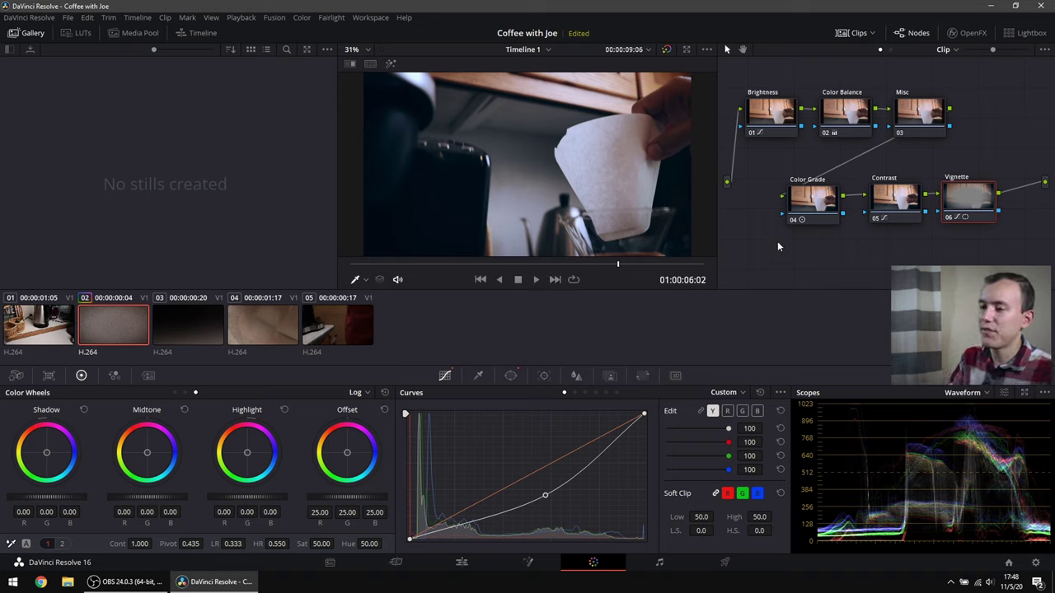
Step: Apply clip 02's grade to clips 03–05 with a middle-click, then review clips 02 and 04
left_click(187, 320)
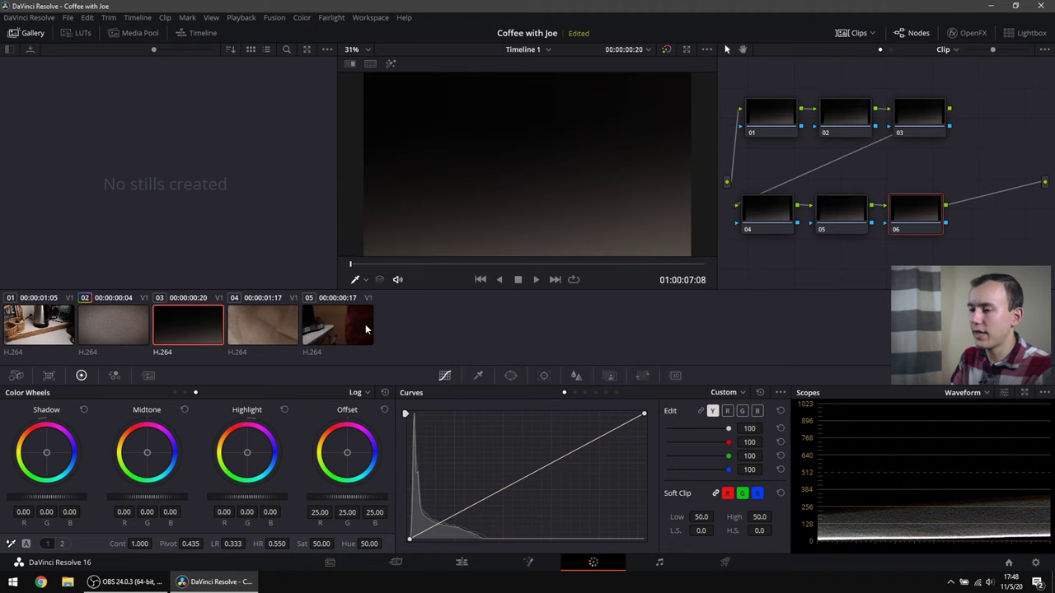
left_click(335, 332, "shift")
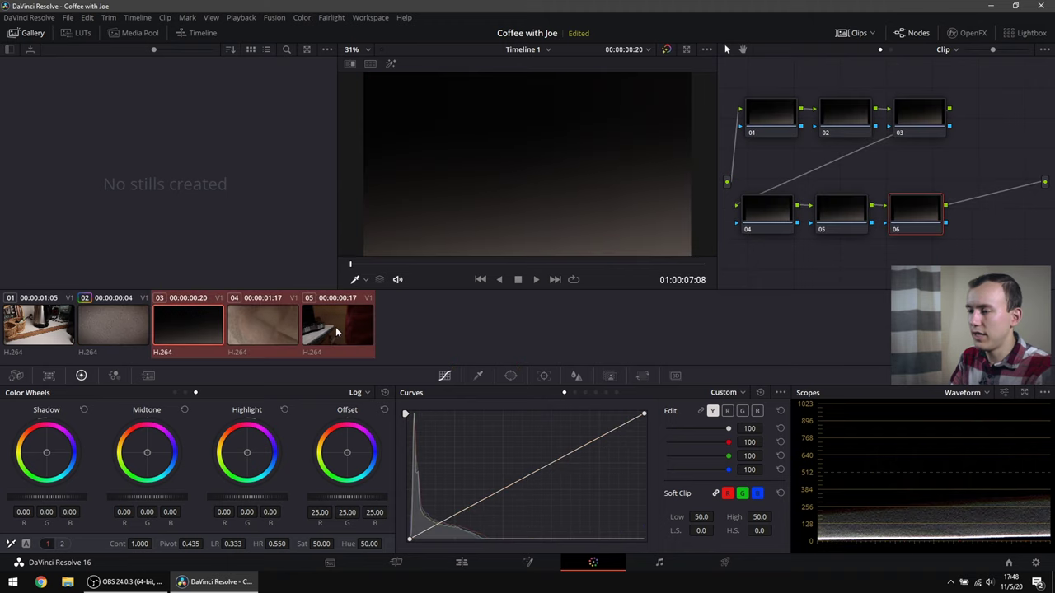
middle_click(119, 318)
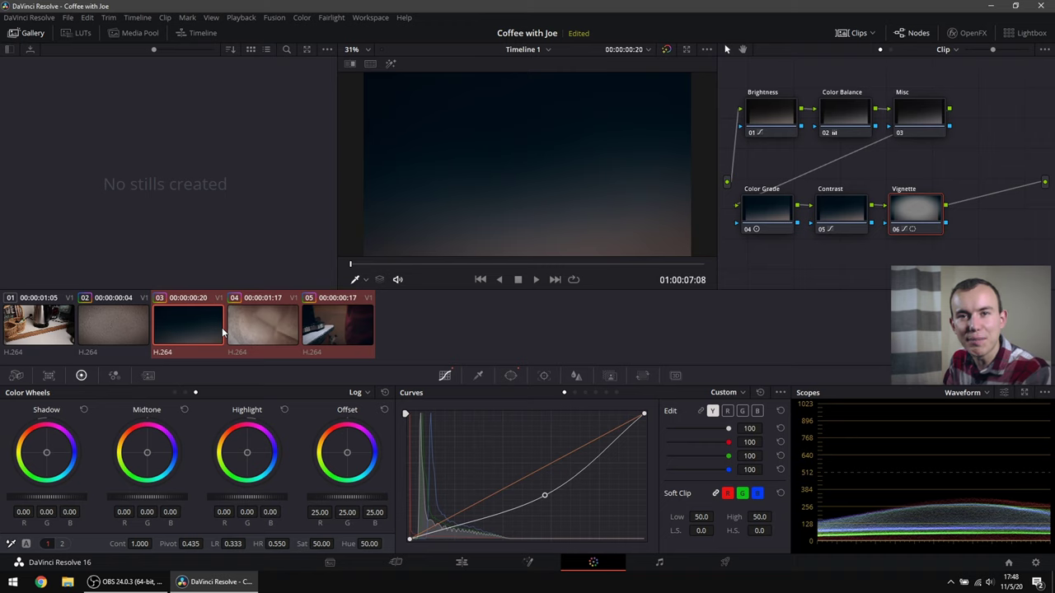
left_click(189, 328)
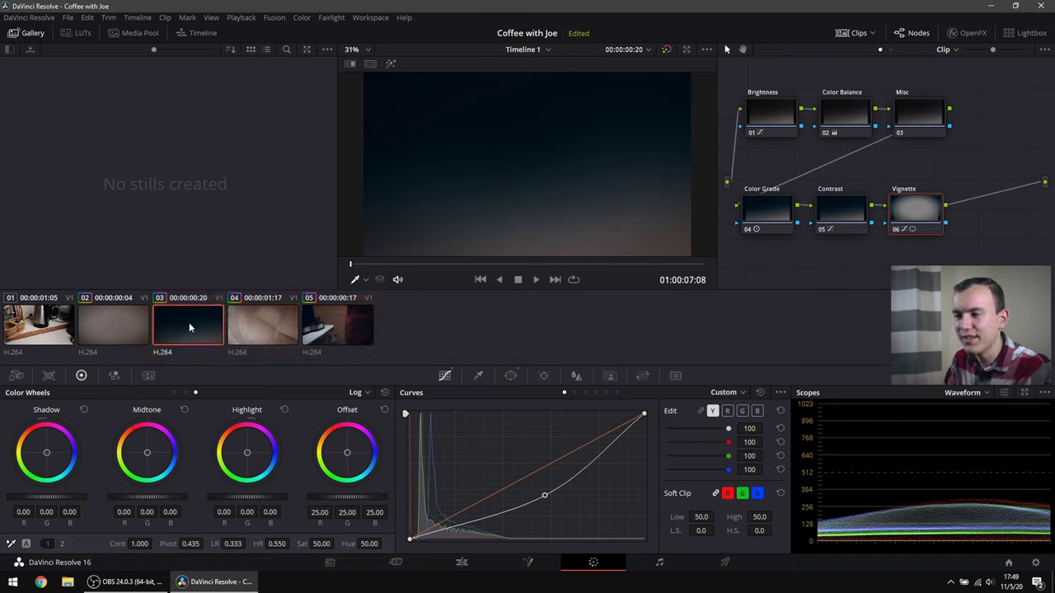
left_click(122, 321)
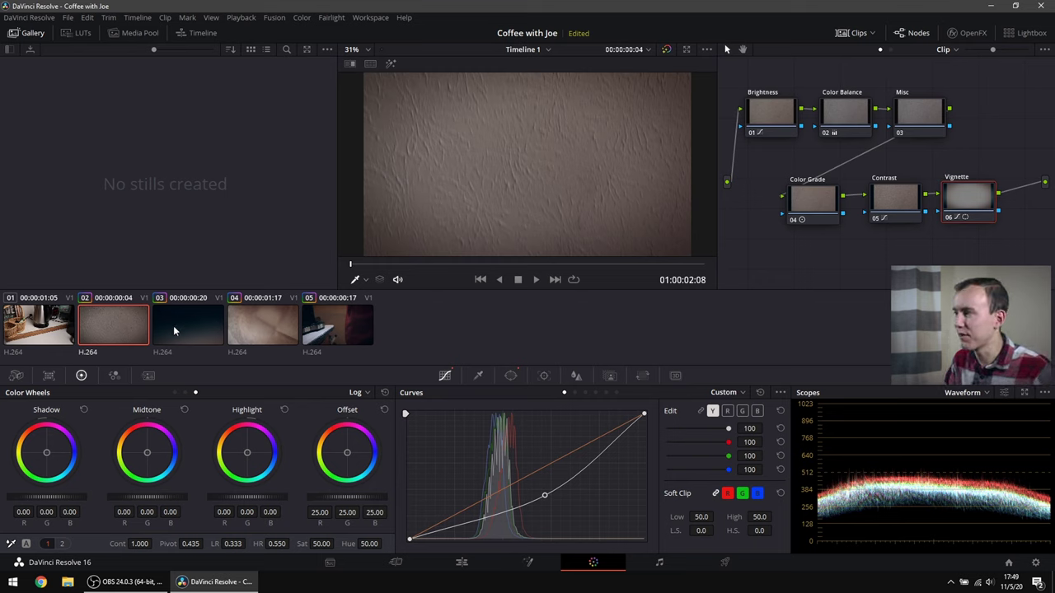
left_click(266, 331)
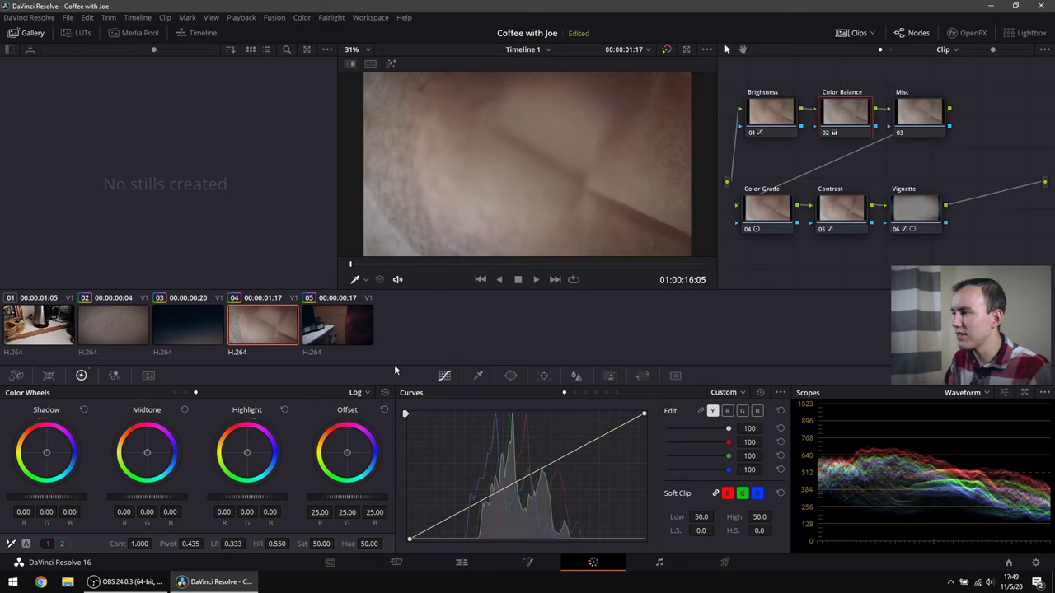
Step: Disable the Color Grade, Contrast, Vignette, Color Balance and Misc nodes for comparison, then return to clip 02
left_click(783, 117)
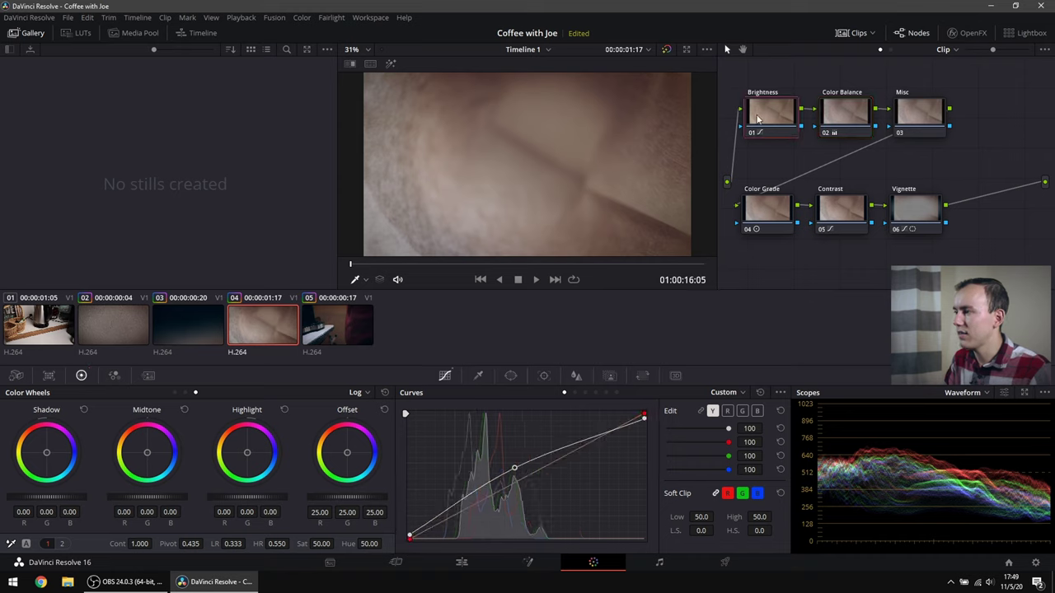
left_click(764, 213)
left_click(820, 213)
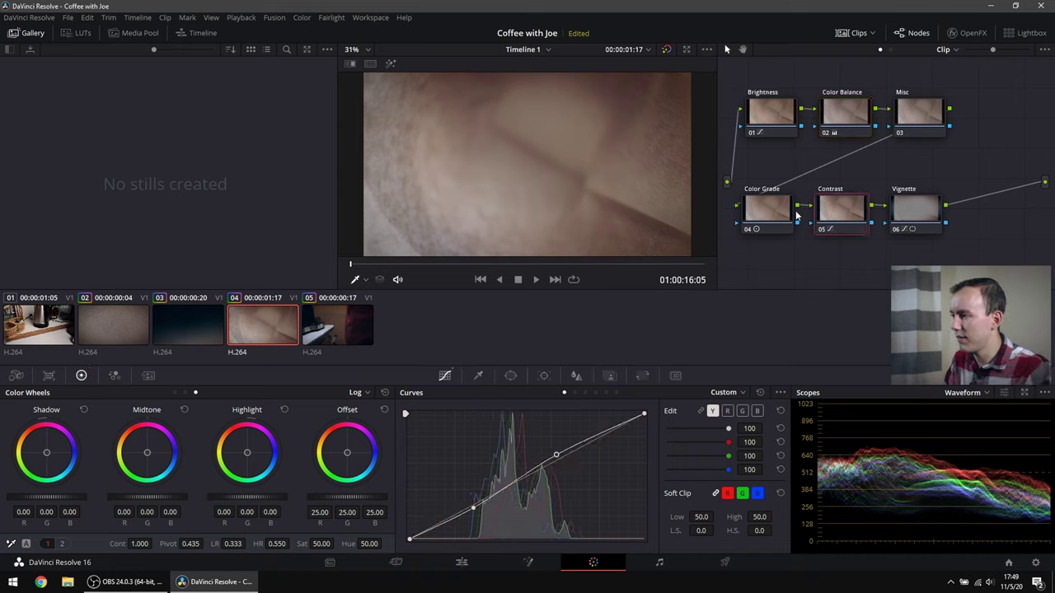
left_click(748, 229)
left_click(821, 230)
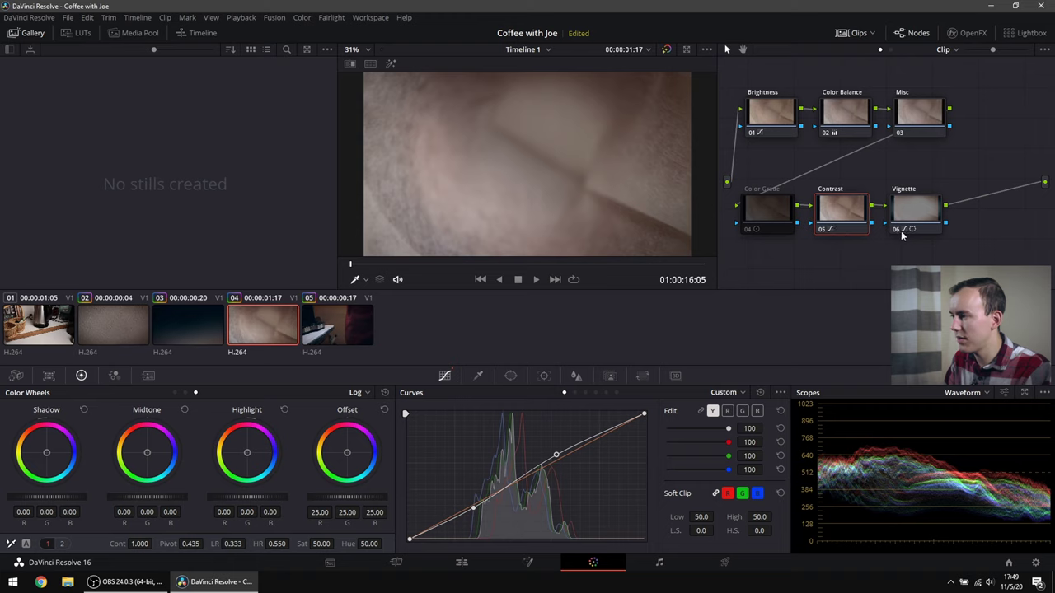
left_click(899, 230)
left_click(787, 118)
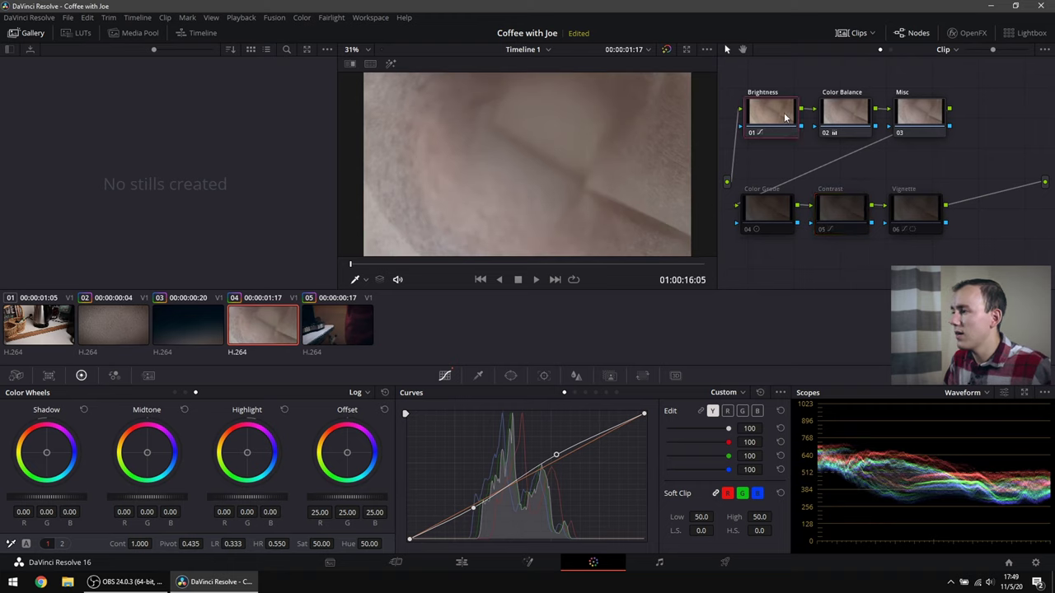
left_click(827, 133)
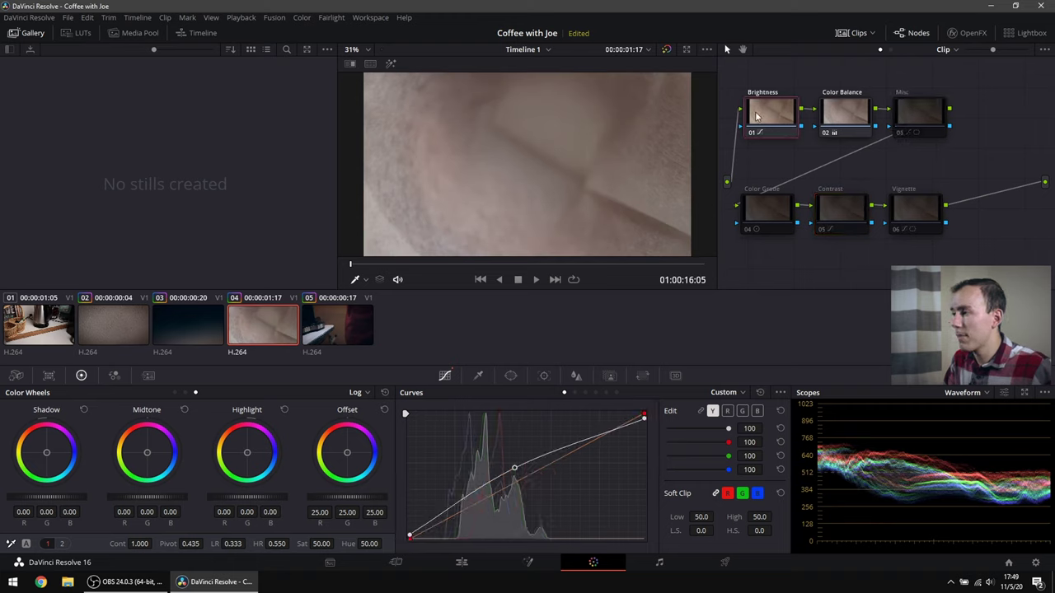
left_click(899, 132)
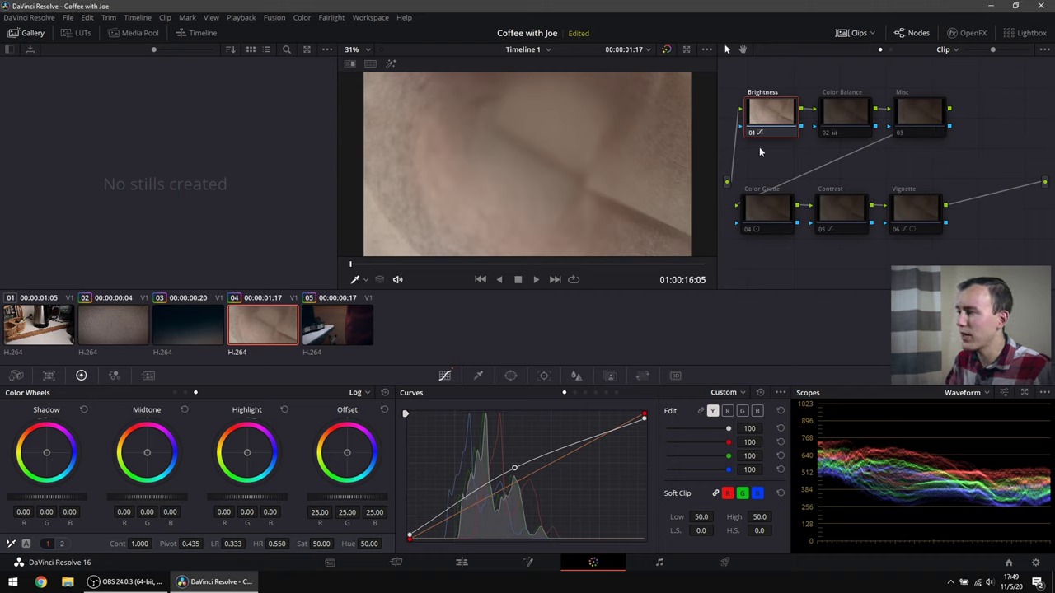
left_click(110, 315)
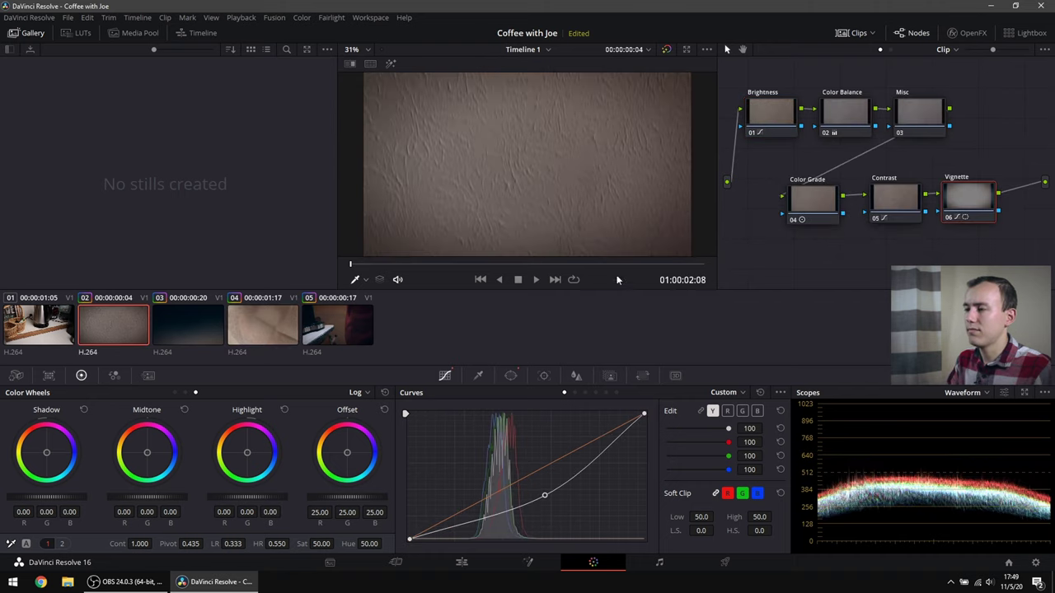
Step: Move clip 02's playhead to 01:00:04:17 to preview the grade later in the shot
left_click(520, 263)
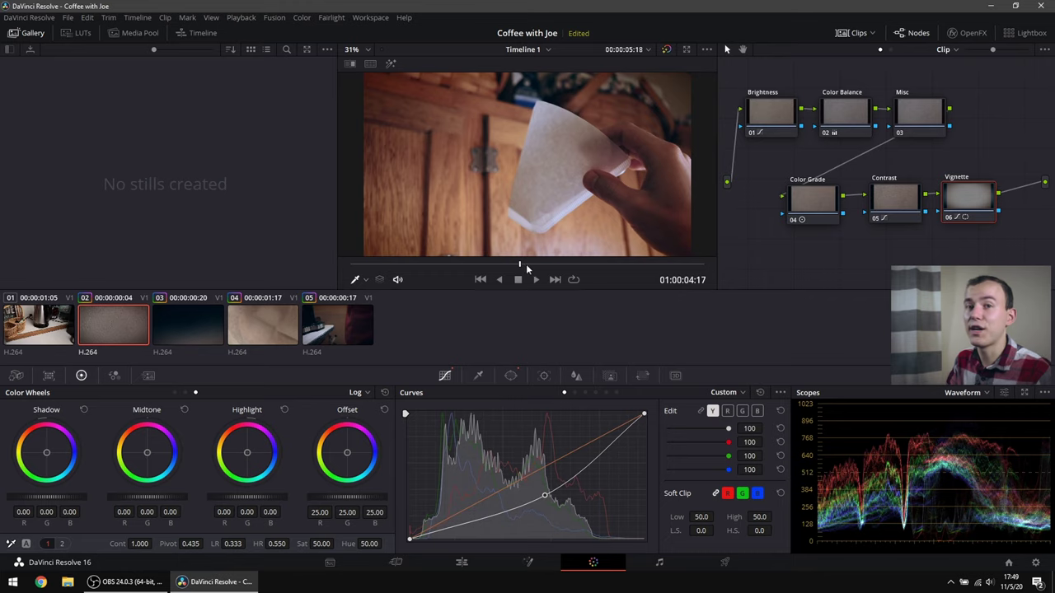